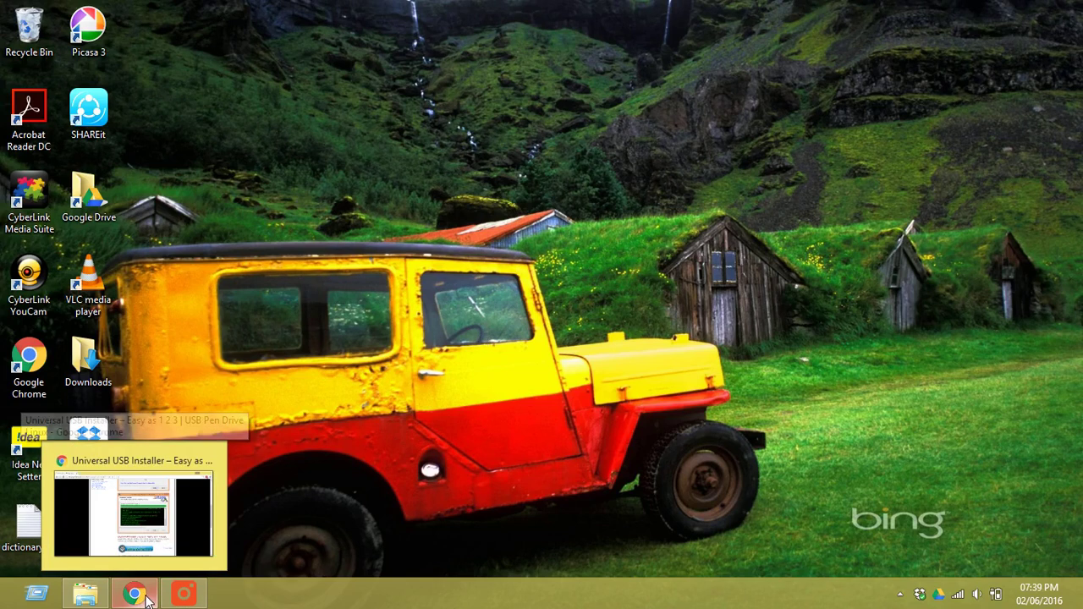
# Launch Universal-USB-Installer-1.9.5.6.exe from the software16 folder on the My PassPort drive.
pyautogui.click(85, 597)
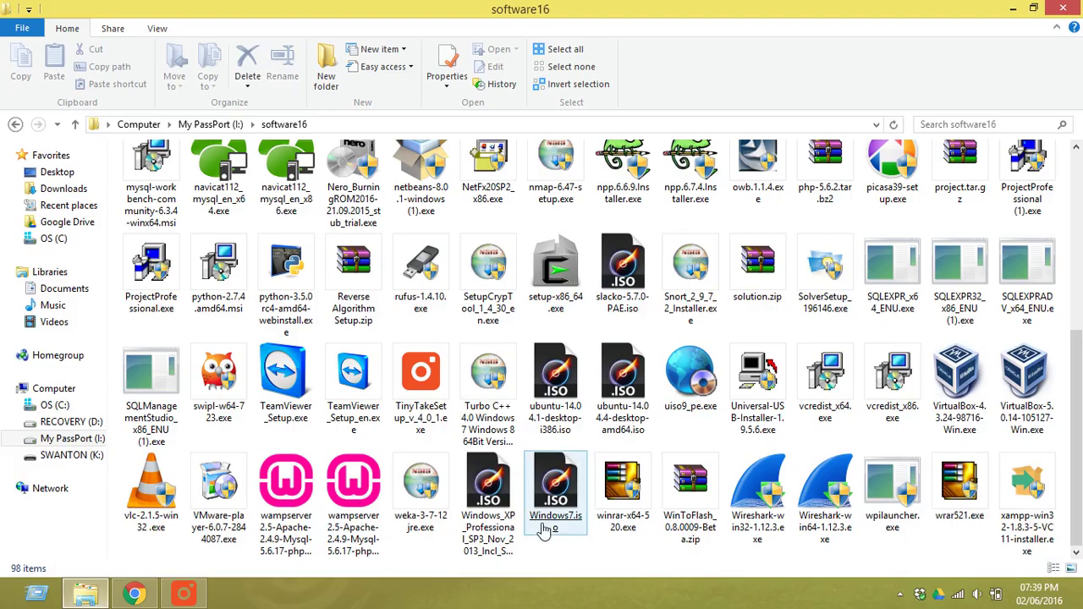
pyautogui.click(1008, 504)
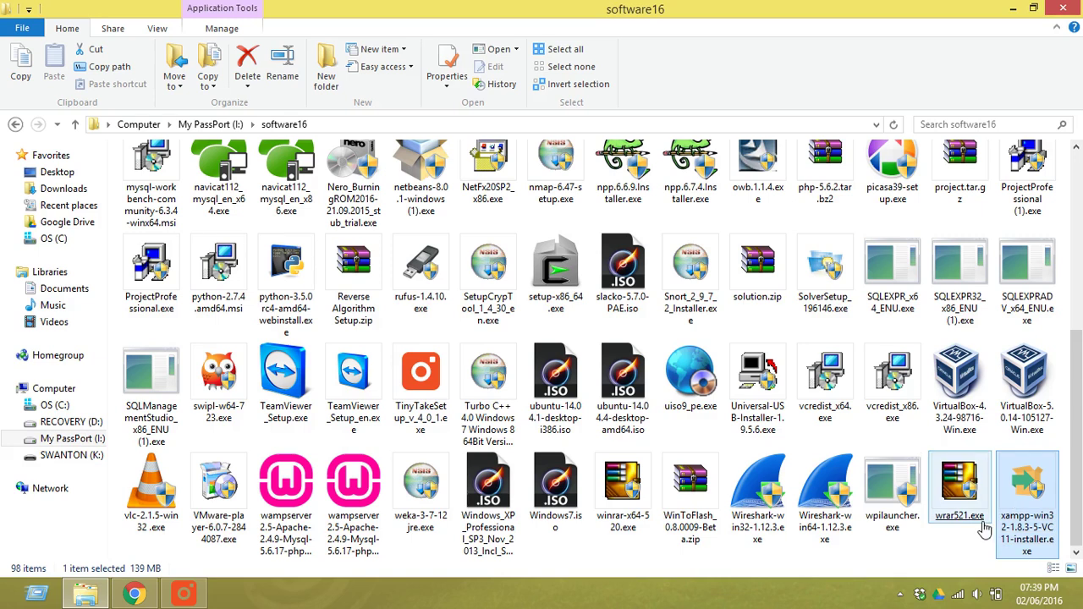
pyautogui.click(984, 529)
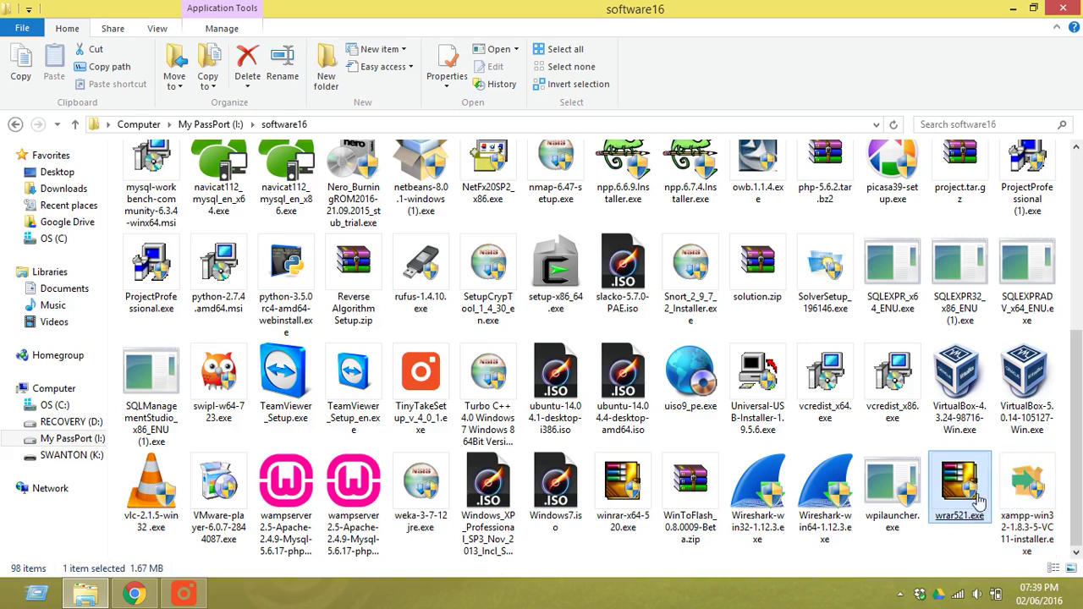
pyautogui.click(770, 431)
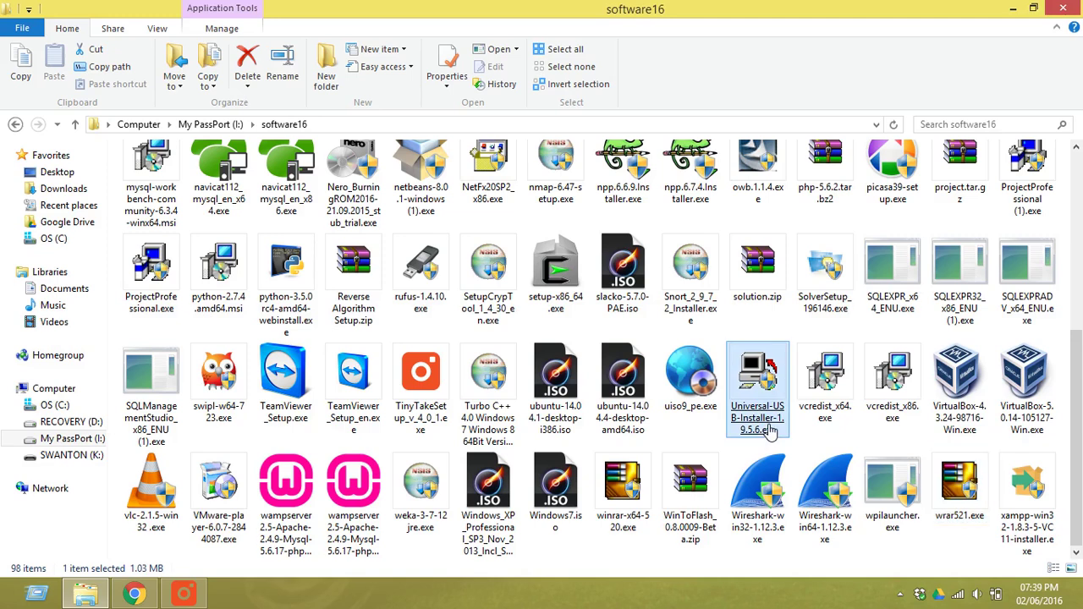
pyautogui.moveTo(757, 389)
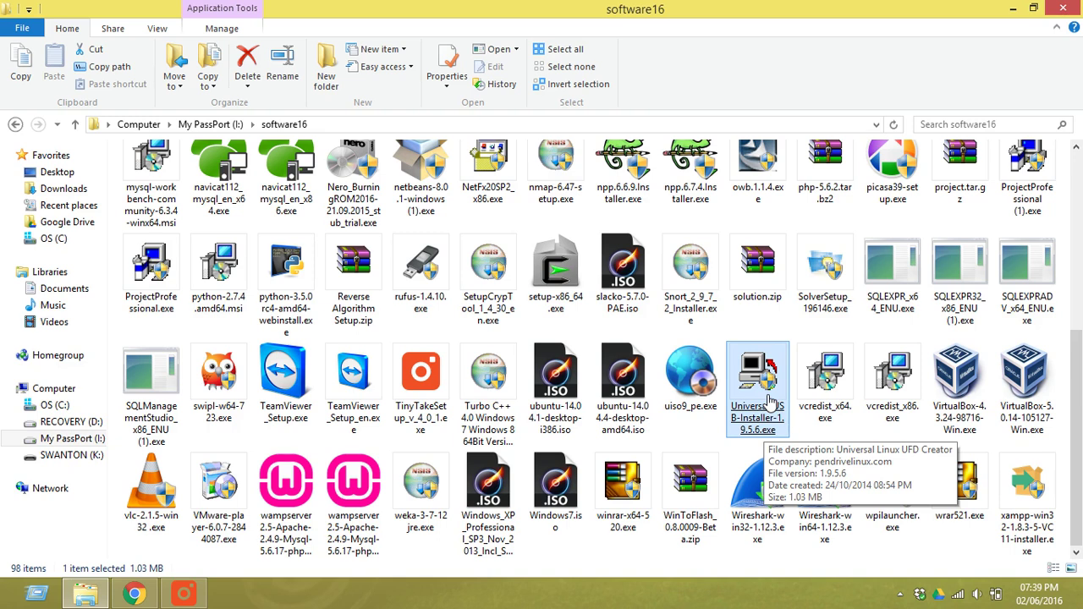
pyautogui.doubleClick(770, 401)
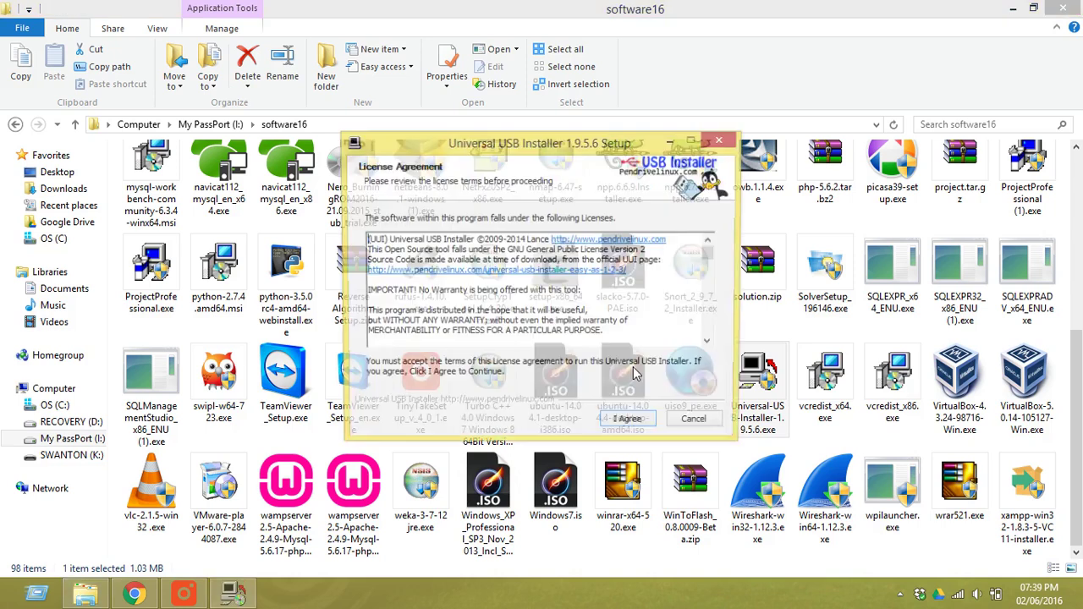
# Accept the license agreement and scroll down the Step 1 Linux distribution list.
pyautogui.click(628, 422)
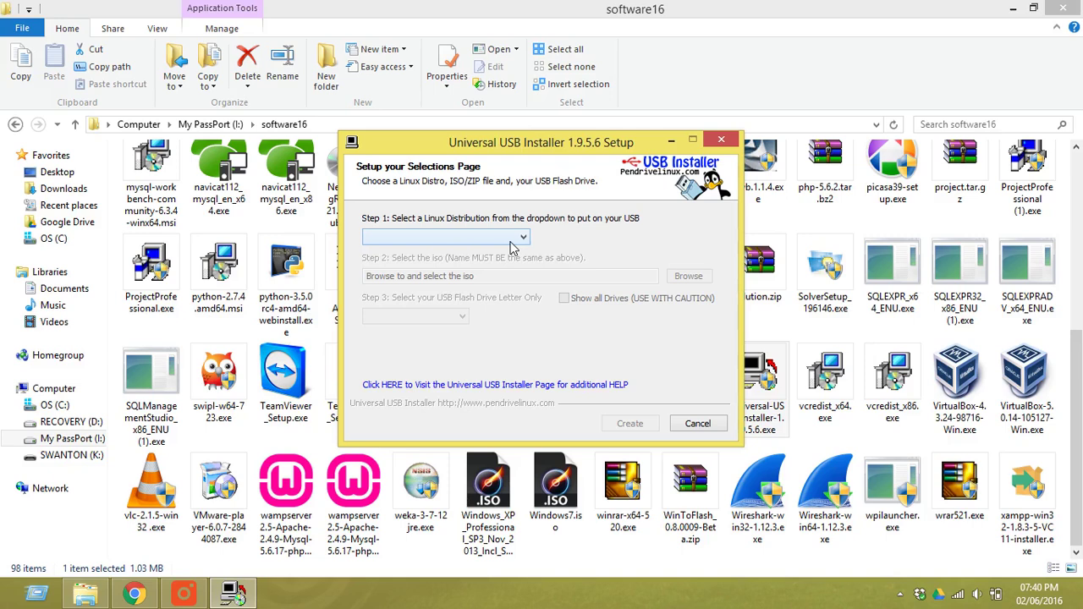
pyautogui.click(511, 240)
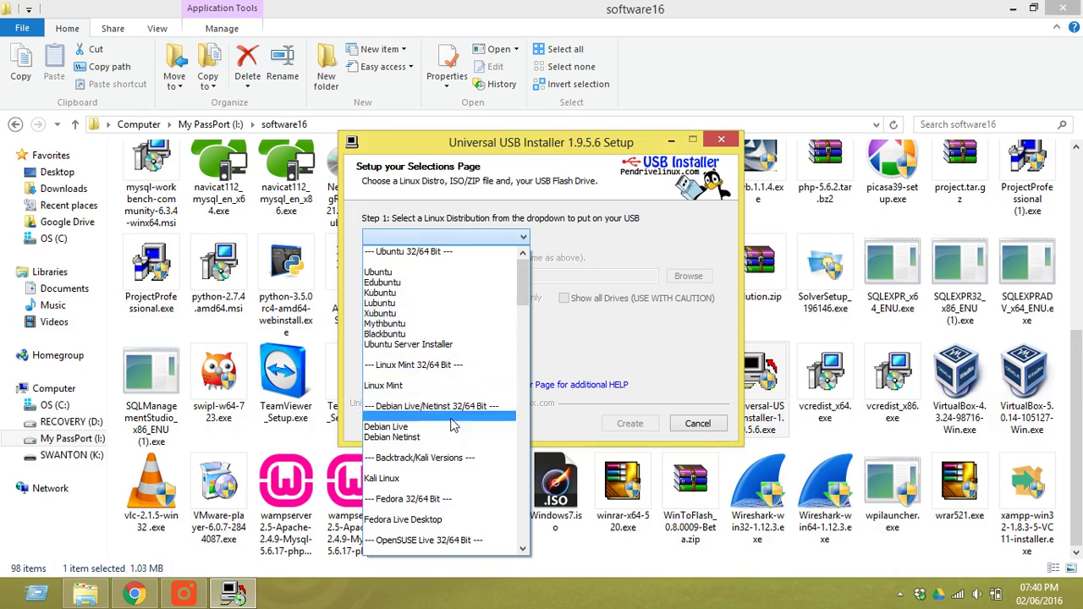
pyautogui.scroll(-1, 453, 424)
pyautogui.scroll(-2, 453, 431)
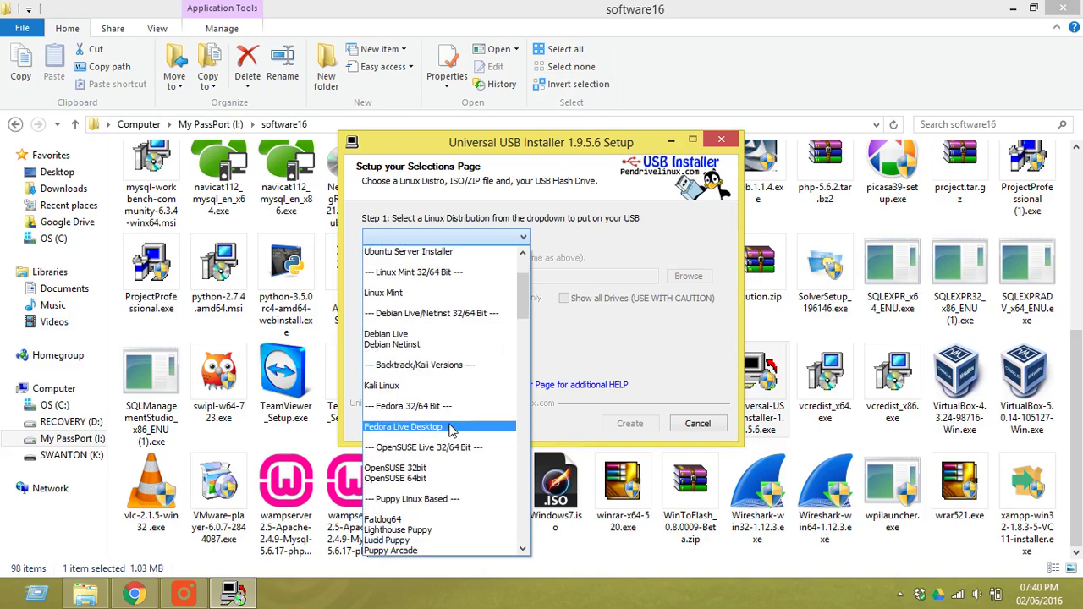
pyautogui.scroll(-1, 453, 431)
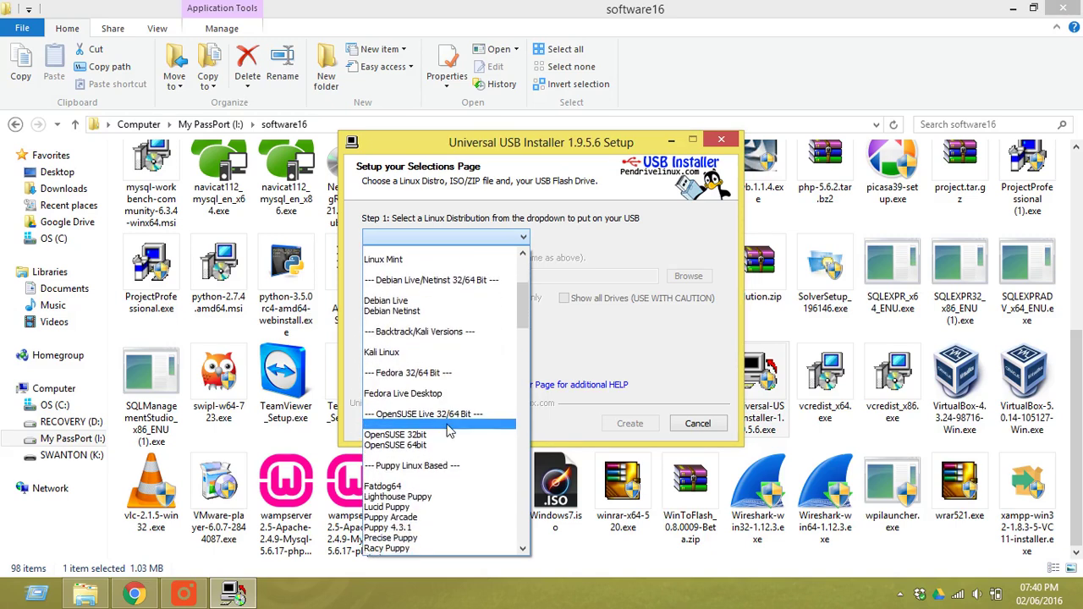
pyautogui.scroll(-2, 454, 429)
pyautogui.scroll(-1, 454, 427)
pyautogui.scroll(-1, 453, 427)
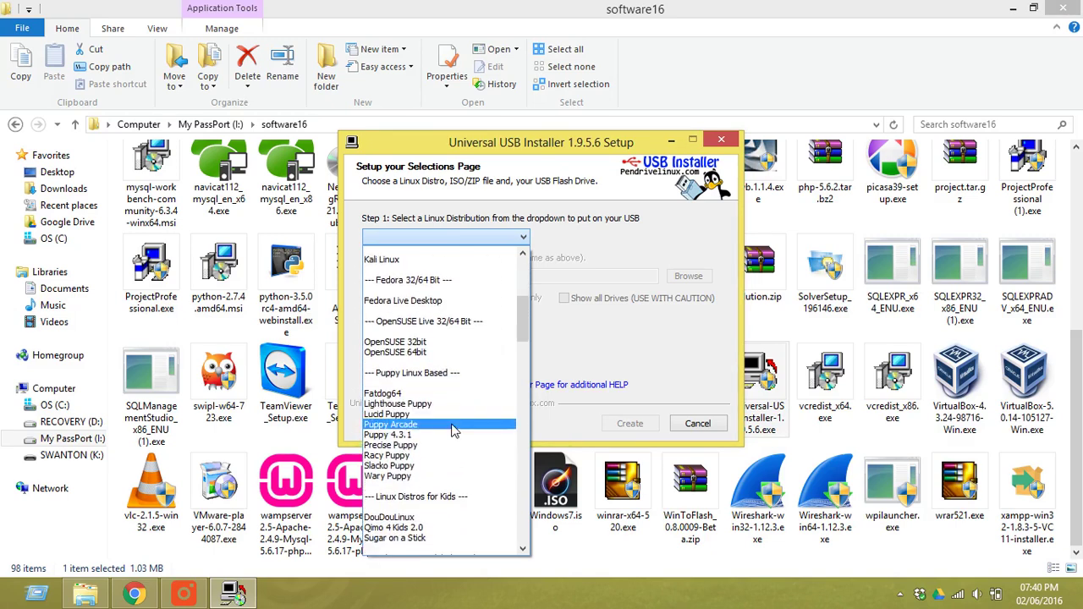
pyautogui.scroll(-2, 453, 428)
pyautogui.scroll(-1, 454, 427)
pyautogui.scroll(-1, 454, 428)
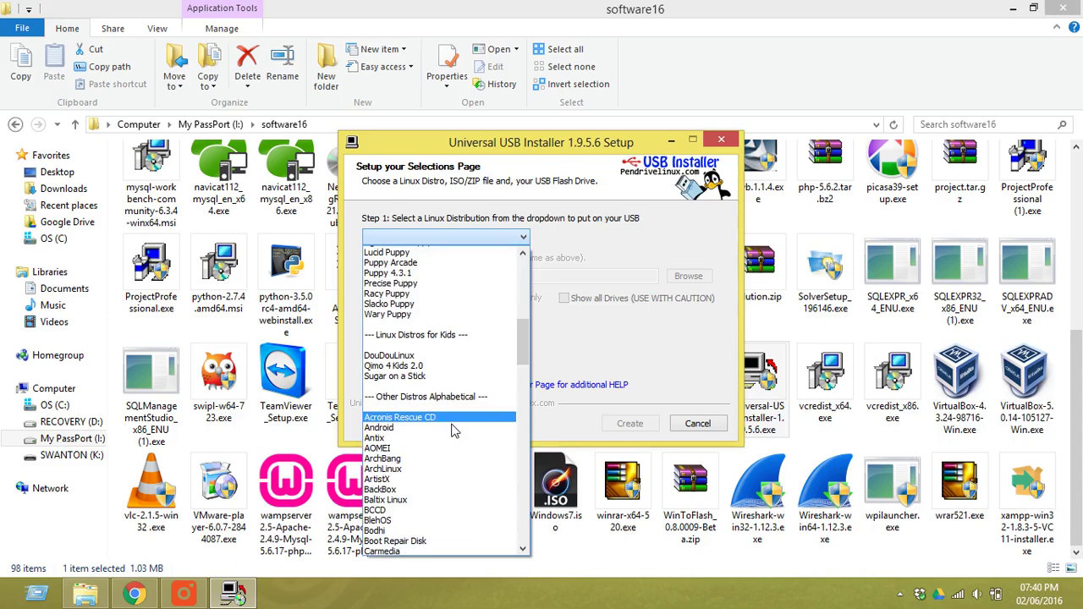
pyautogui.scroll(-2, 452, 426)
pyautogui.scroll(-2, 439, 382)
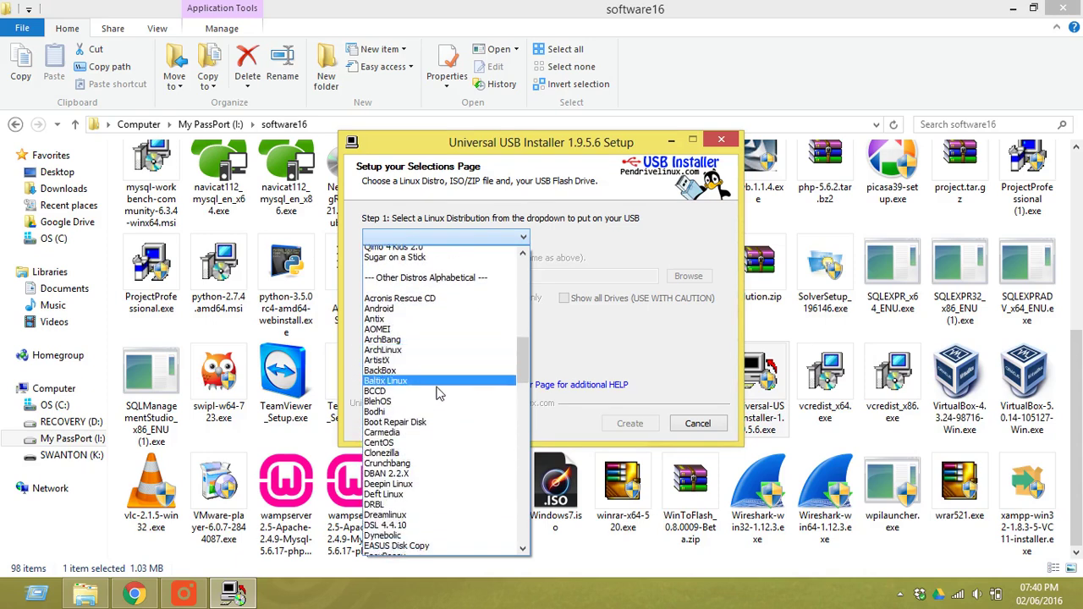
pyautogui.scroll(-2, 440, 386)
pyautogui.scroll(-5, 439, 391)
pyautogui.scroll(-2, 440, 396)
pyautogui.scroll(-6, 440, 403)
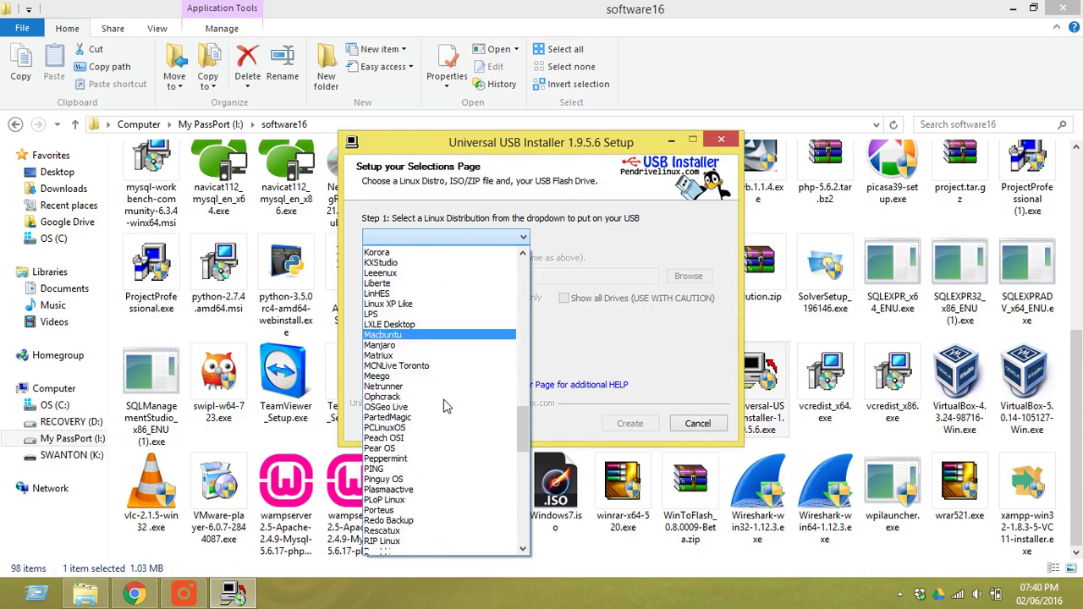
pyautogui.scroll(-10, 444, 404)
pyautogui.scroll(-10, 461, 423)
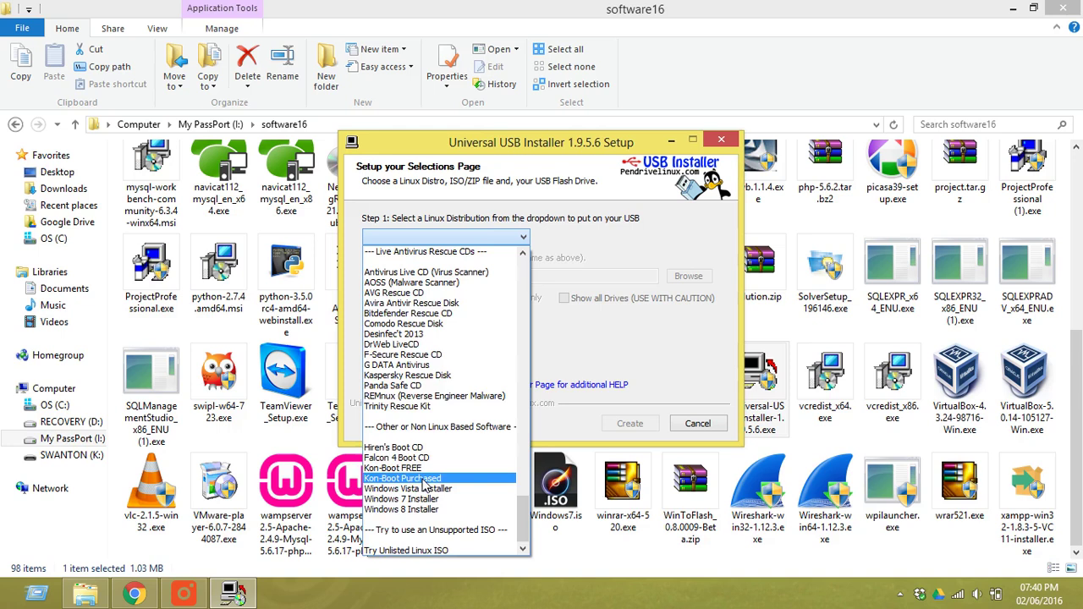
# Scroll back up the distribution list toward Ubuntu.
pyautogui.scroll(9, 431, 424)
pyautogui.scroll(10, 457, 315)
pyautogui.scroll(3, 461, 330)
pyautogui.scroll(10, 464, 334)
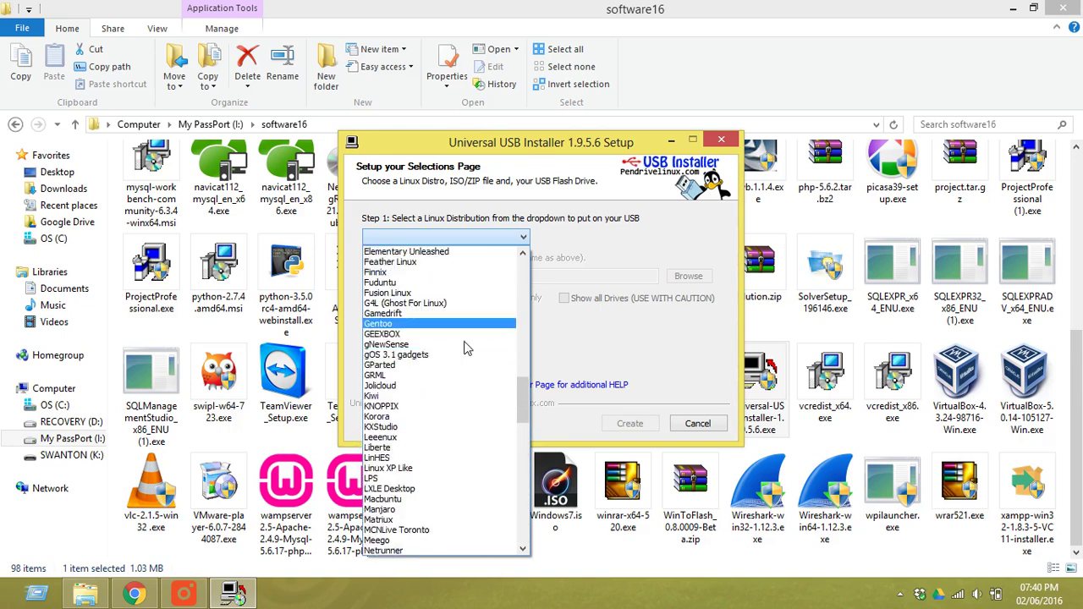
pyautogui.scroll(8, 464, 334)
pyautogui.scroll(10, 463, 334)
pyautogui.scroll(3, 464, 334)
pyautogui.scroll(8, 464, 334)
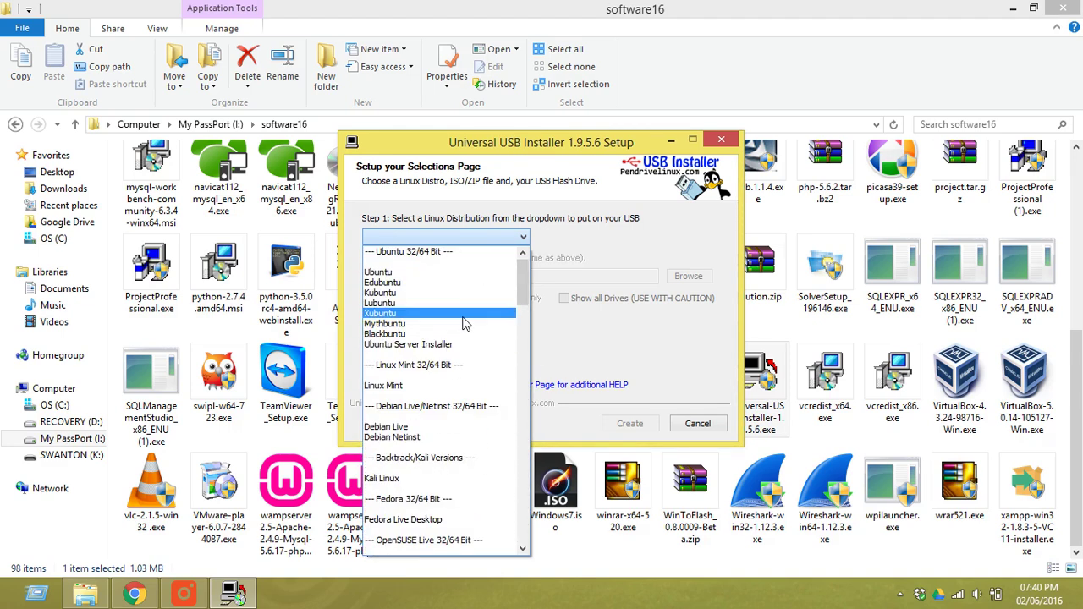
# Choose Ubuntu and load ubuntu-14.04.4-desktop-amd64.iso from I:\software16 as the source ISO.
pyautogui.click(449, 272)
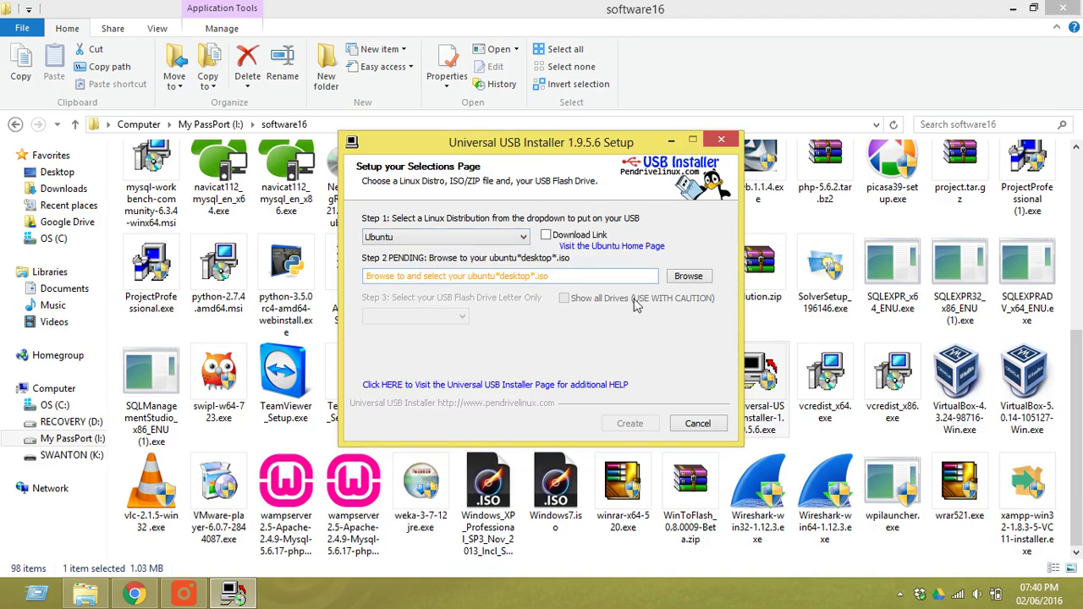
pyautogui.click(694, 283)
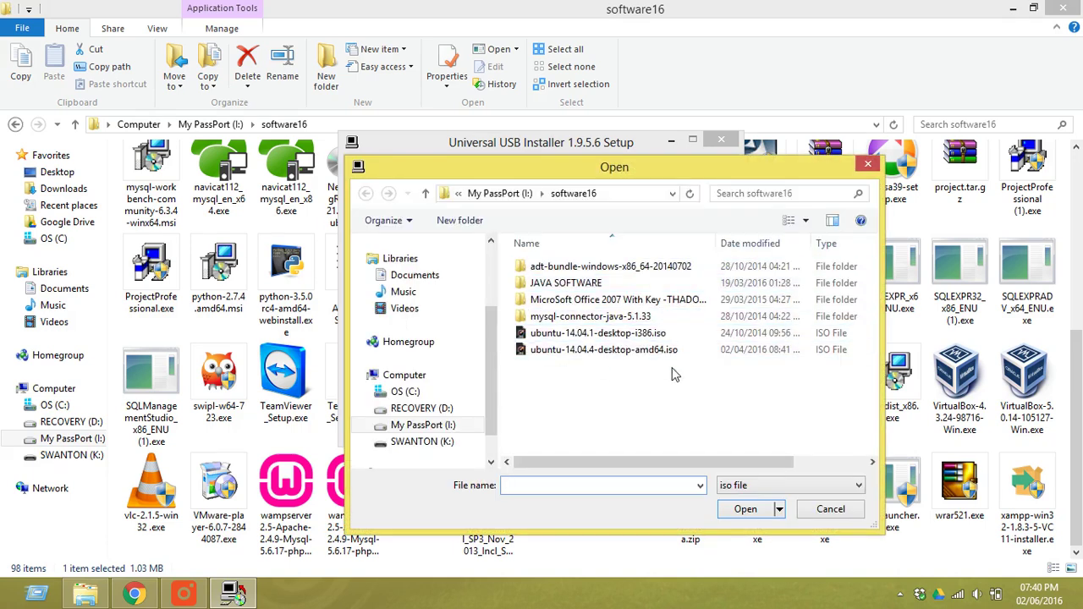
pyautogui.click(690, 351)
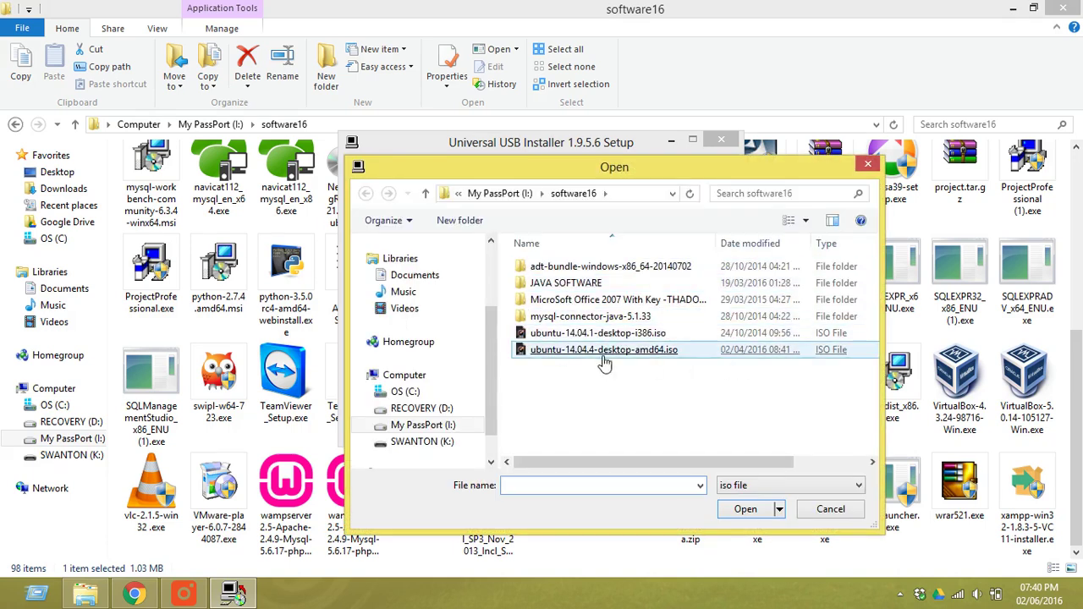
pyautogui.doubleClick(667, 352)
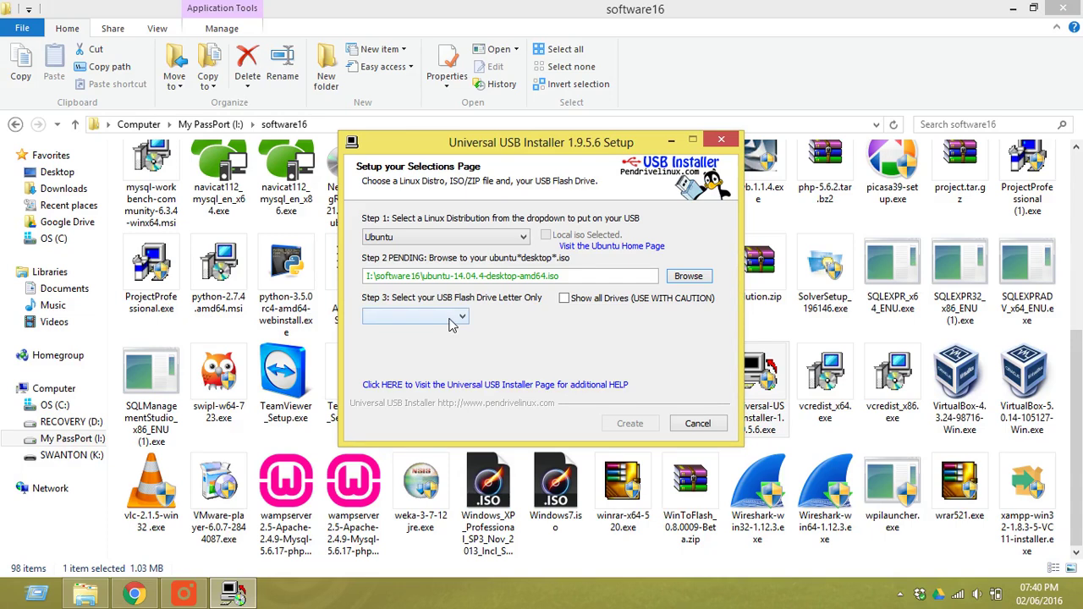
pyautogui.click(451, 320)
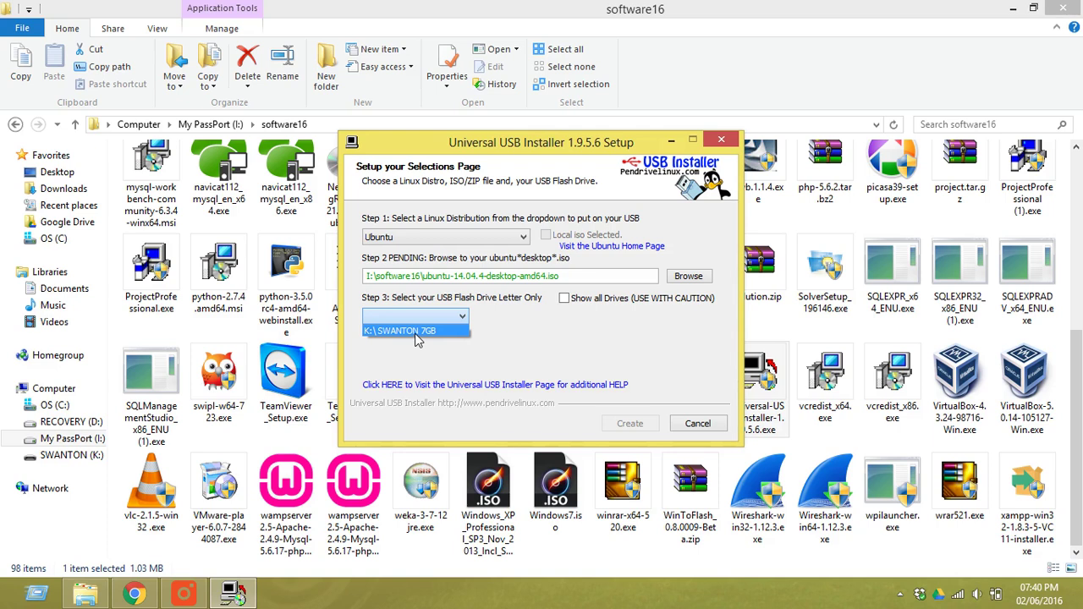
# Target the SWANTON 7GB drive K:, format it as Fat32, and start creating the Ubuntu USB.
pyautogui.click(417, 331)
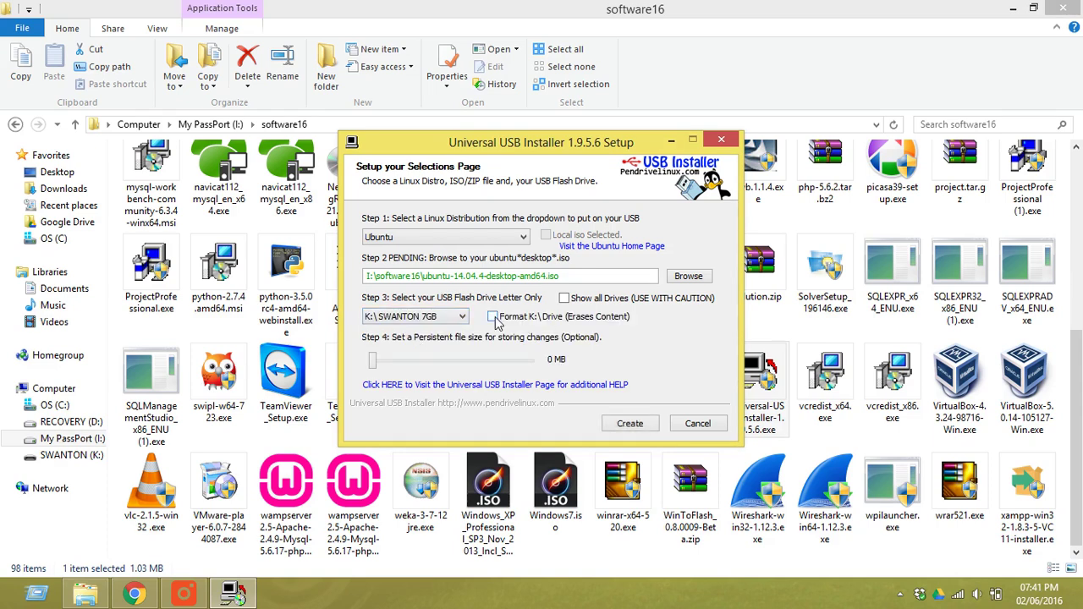
pyautogui.click(493, 319)
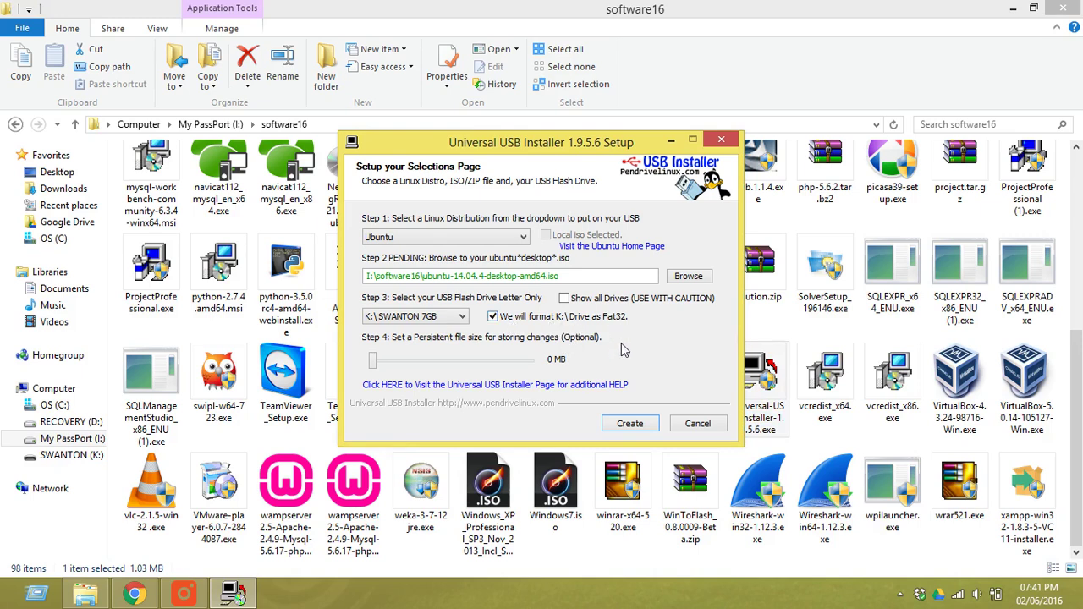
pyautogui.click(628, 425)
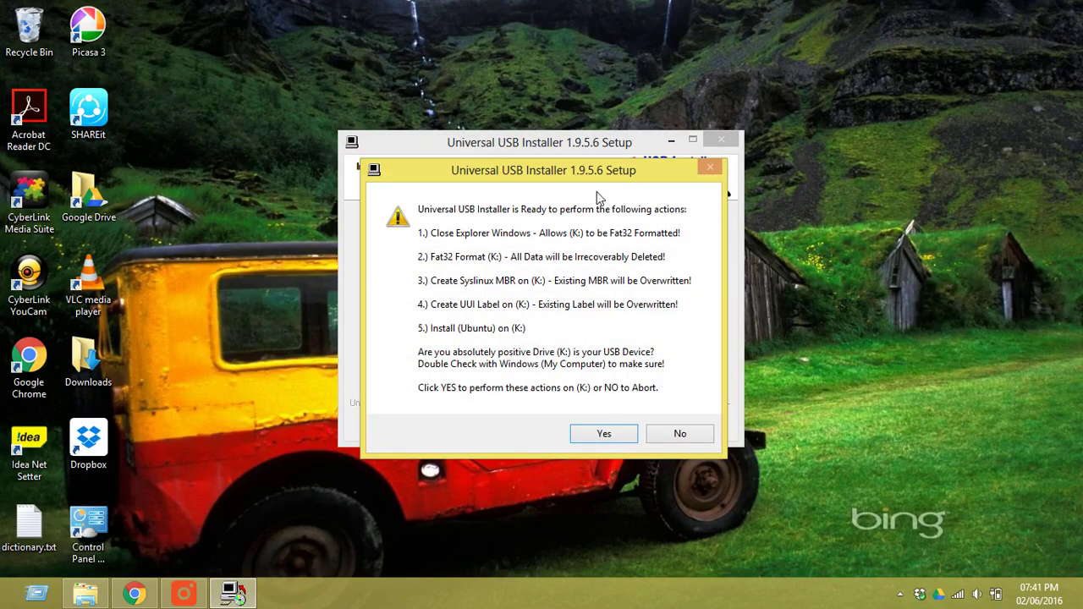
pyautogui.click(605, 435)
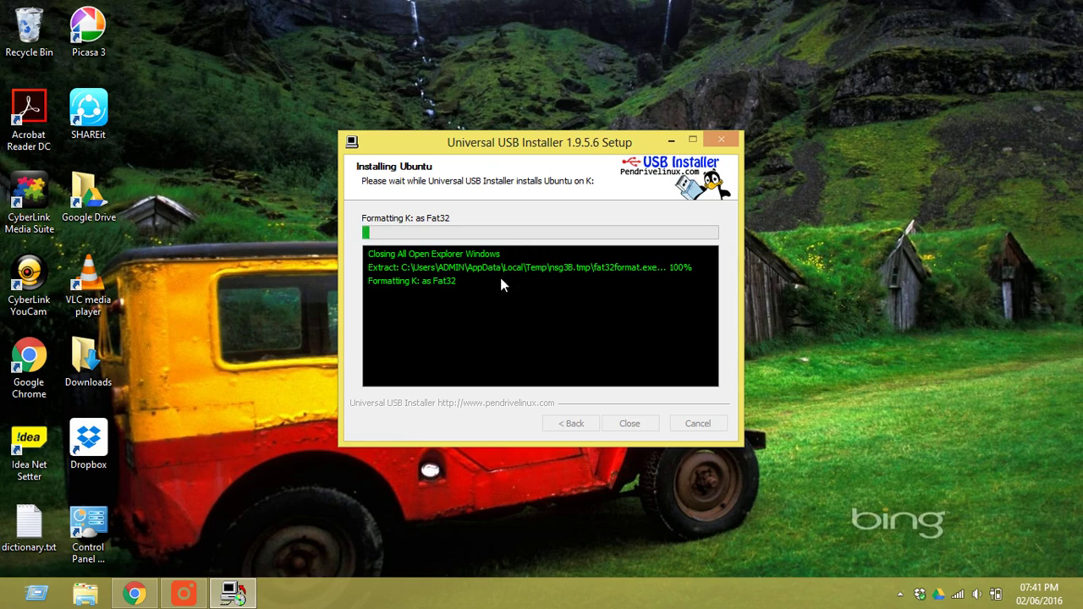
pyautogui.click(141, 594)
# Read through the Pendrivelinux Universal USB Installer page in Chrome.
pyautogui.scroll(5, 588, 433)
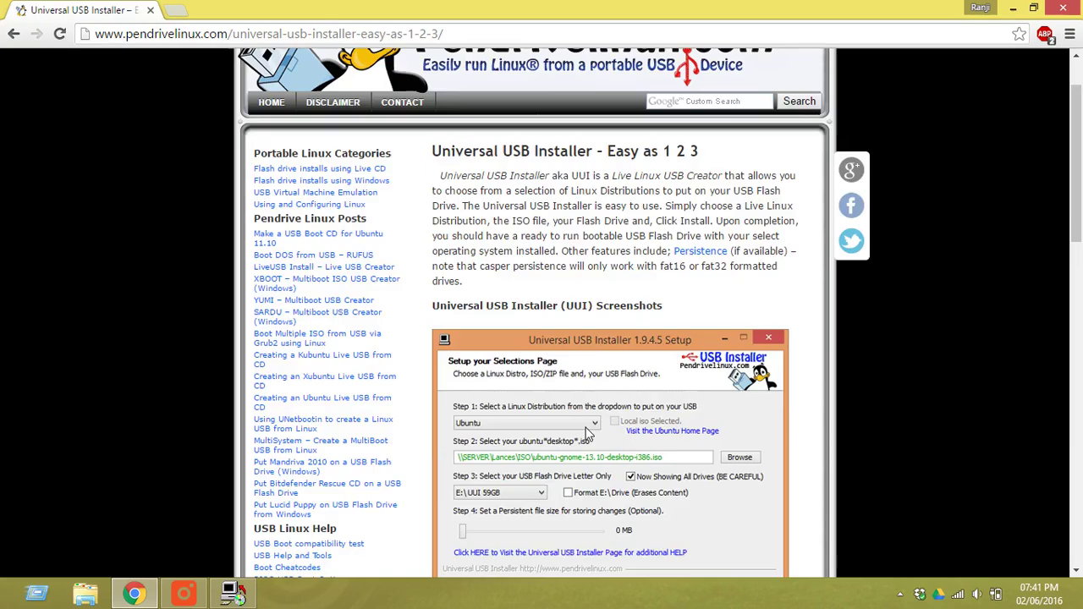
pyautogui.scroll(1, 576, 398)
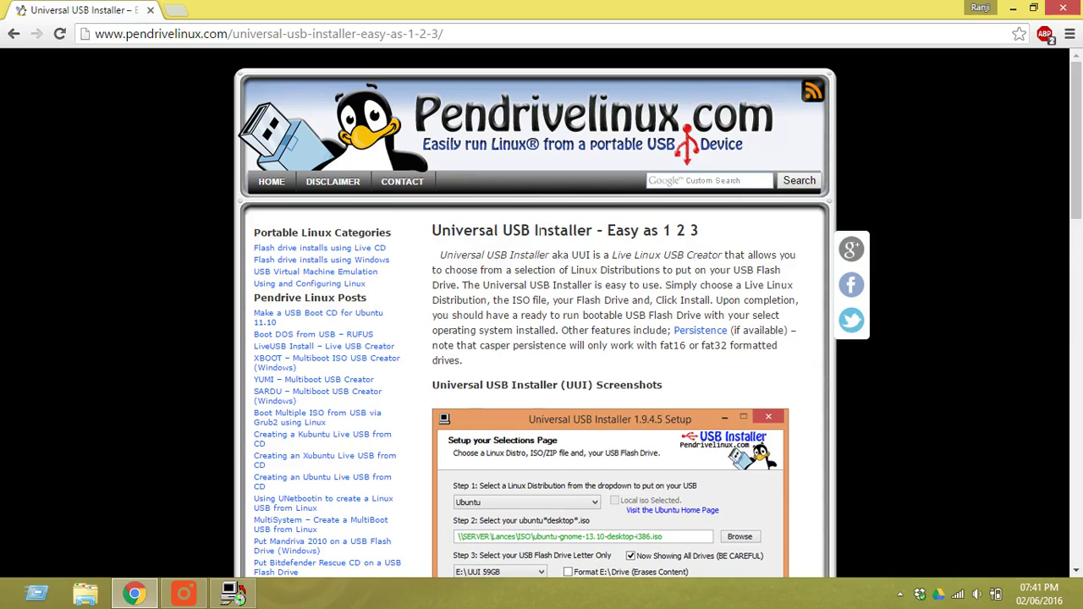
pyautogui.click(476, 33)
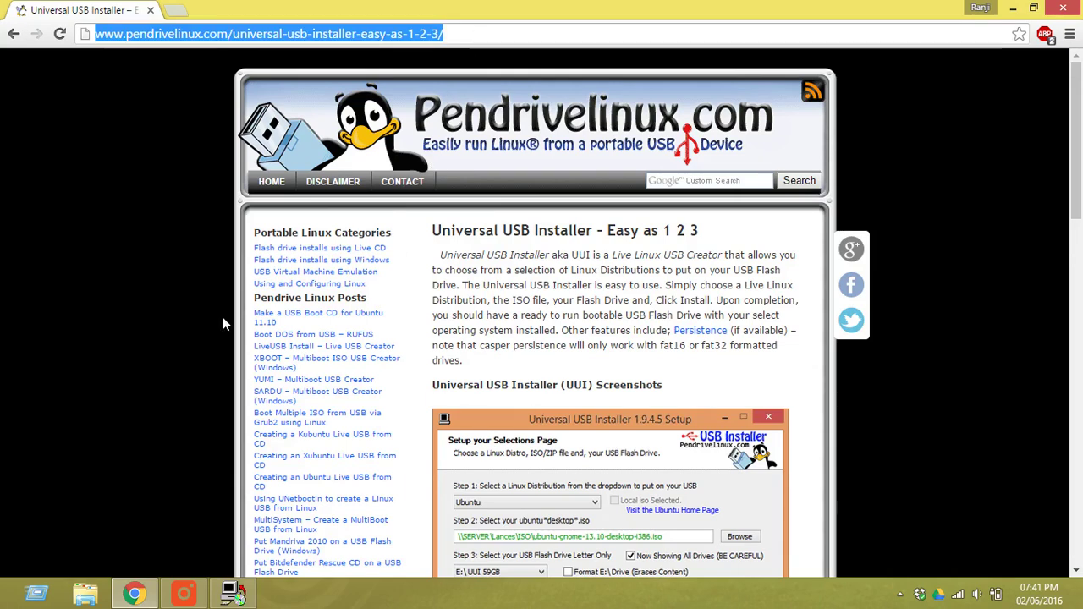
pyautogui.click(170, 330)
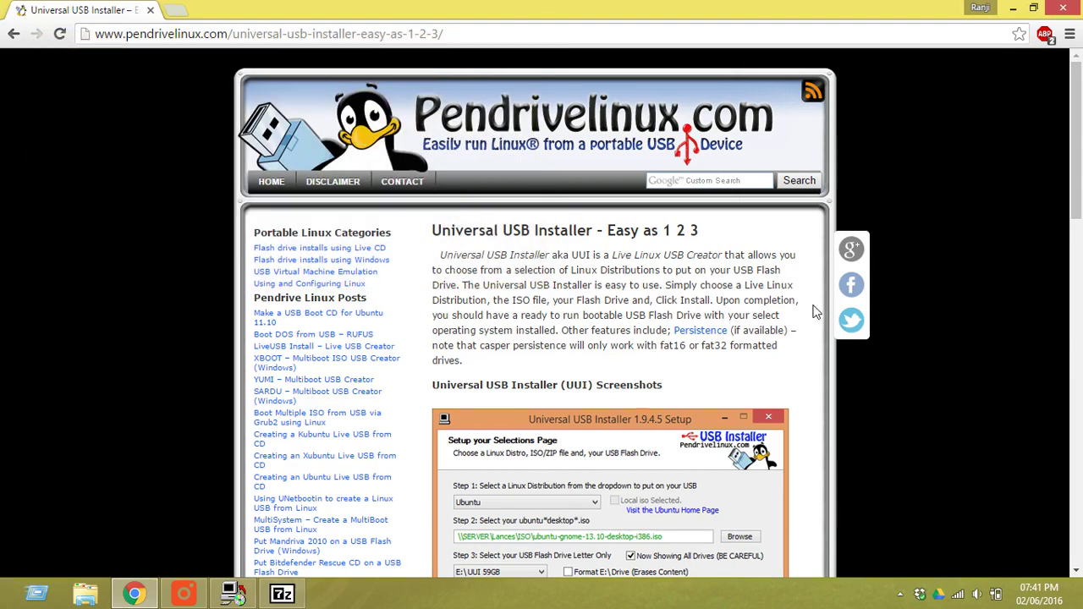
pyautogui.scroll(-1, 706, 296)
pyautogui.scroll(-2, 707, 296)
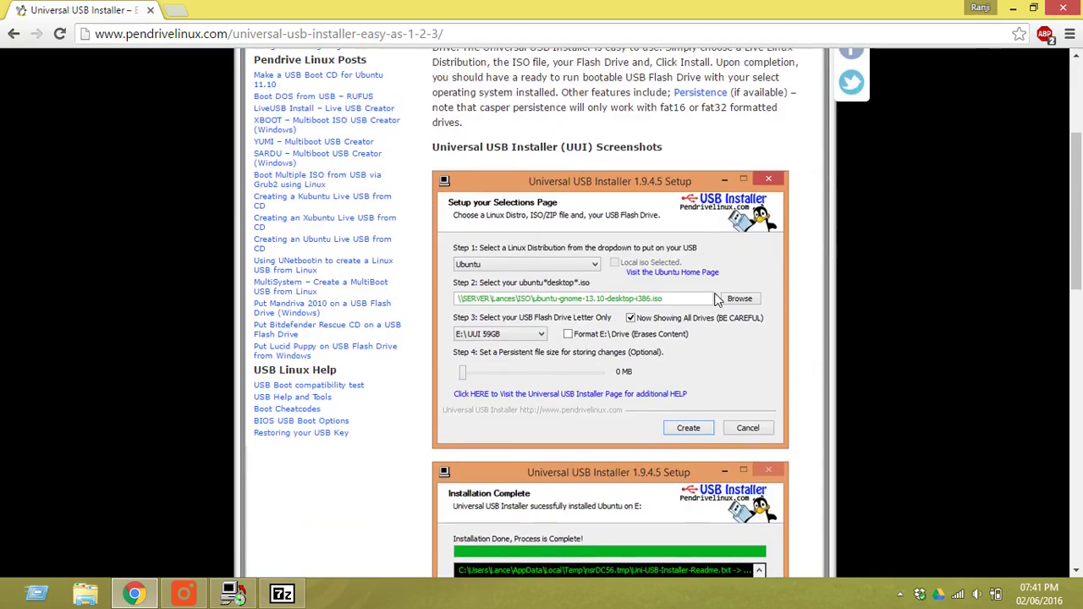
pyautogui.scroll(-2, 707, 319)
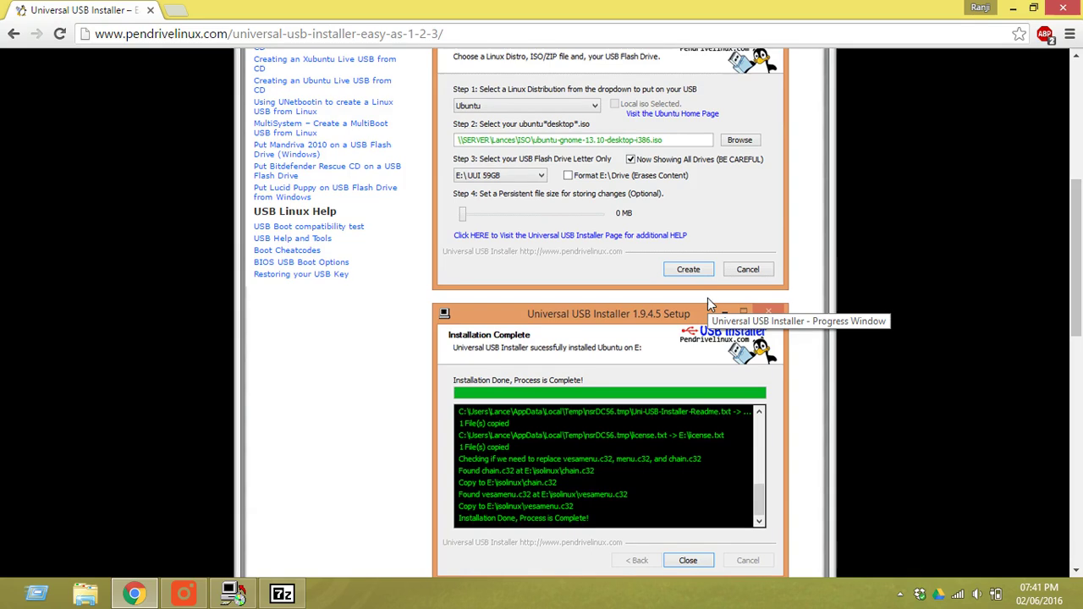
pyautogui.scroll(-3, 707, 303)
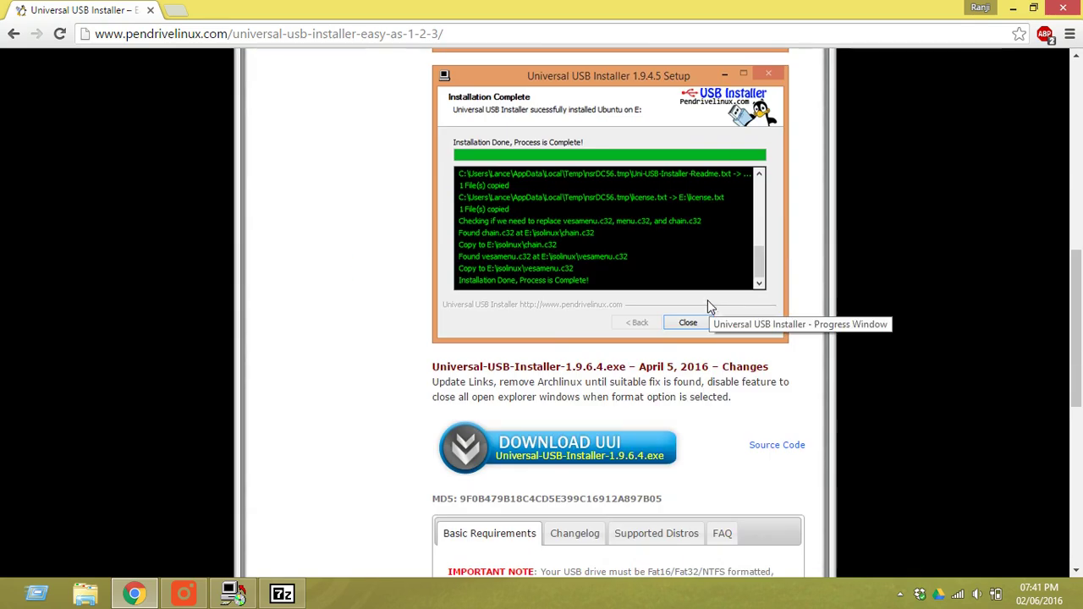
pyautogui.scroll(-2, 707, 303)
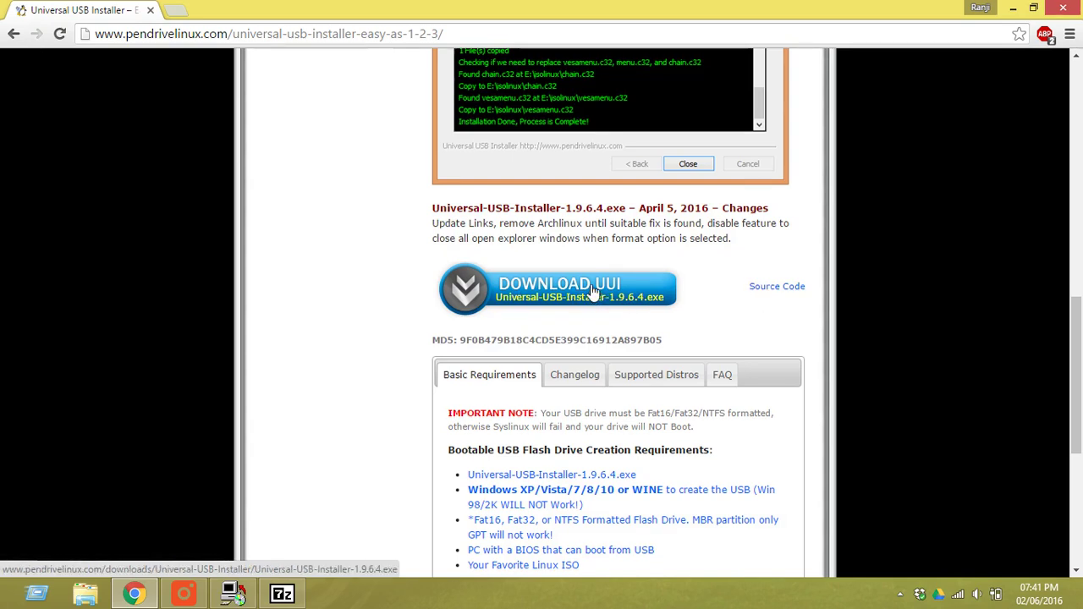
# Start the UUI 1.9.6.4 download and read the bootable USB requirements list.
pyautogui.click(582, 296)
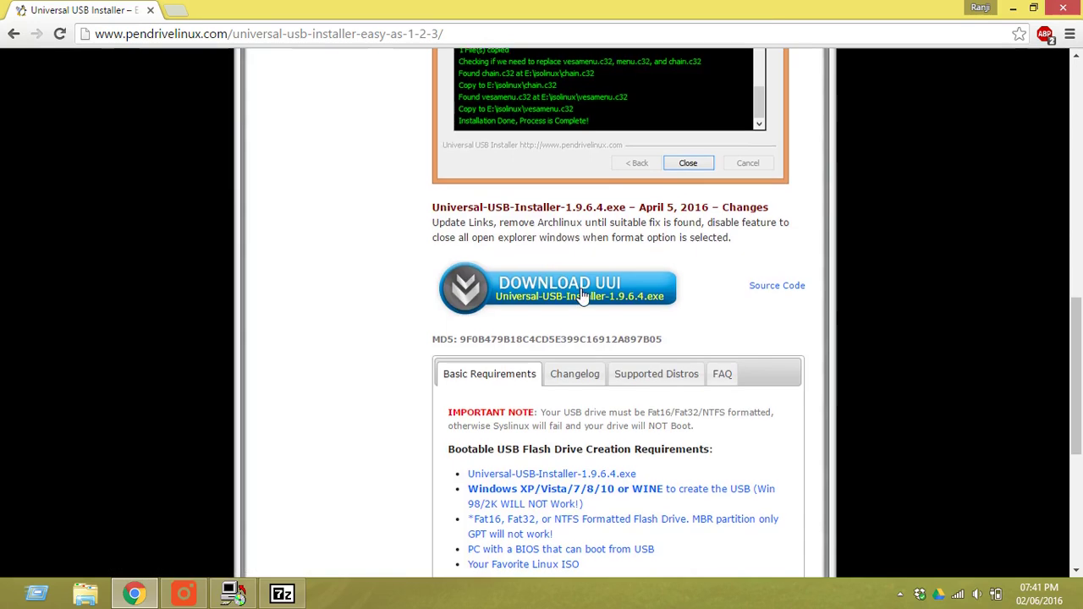
pyautogui.scroll(-2, 583, 295)
pyautogui.scroll(-2, 618, 305)
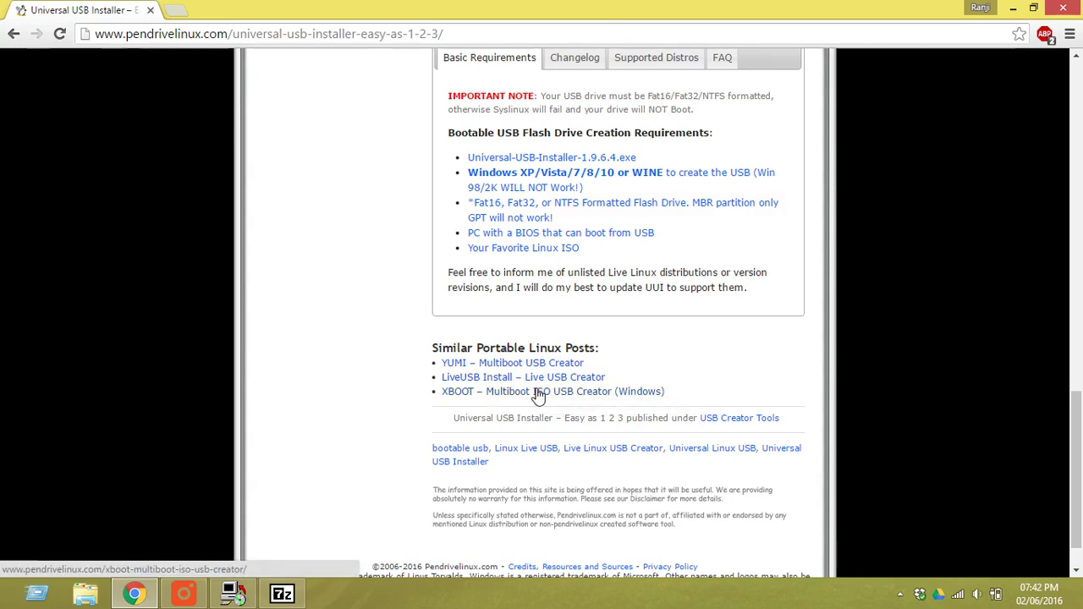
pyautogui.scroll(-1, 538, 395)
pyautogui.scroll(5, 553, 401)
pyautogui.scroll(3, 552, 394)
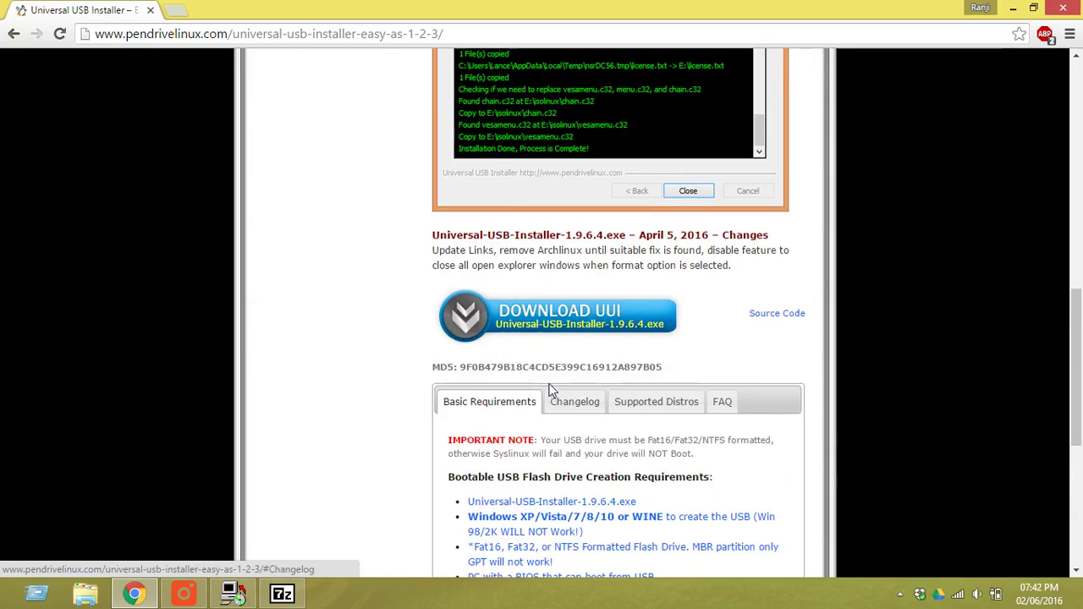
pyautogui.scroll(2, 550, 391)
pyautogui.scroll(3, 545, 359)
pyautogui.scroll(5, 544, 359)
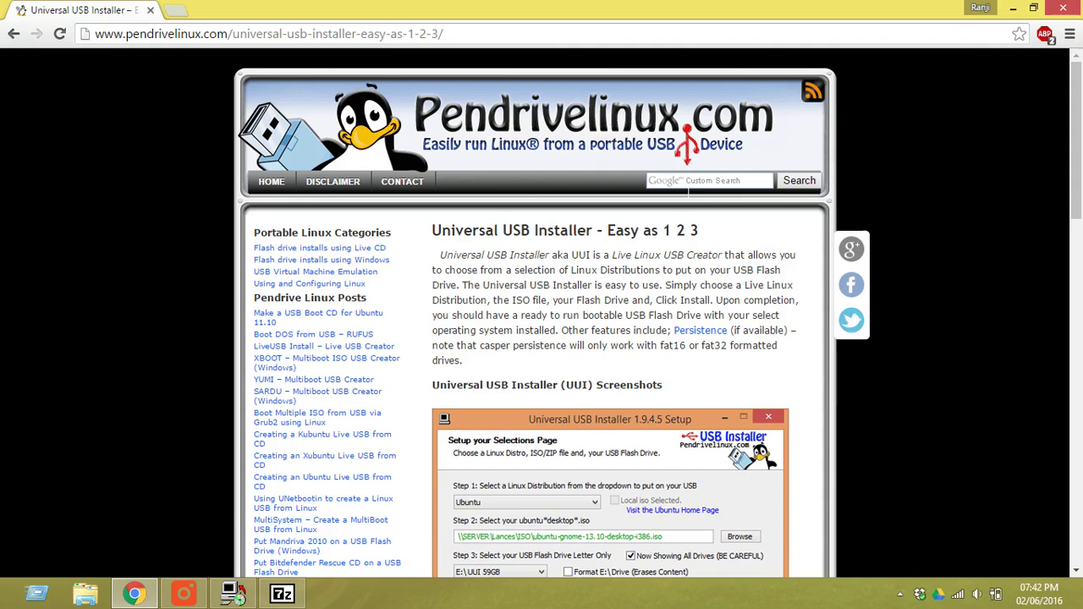
pyautogui.scroll(-1, 653, 199)
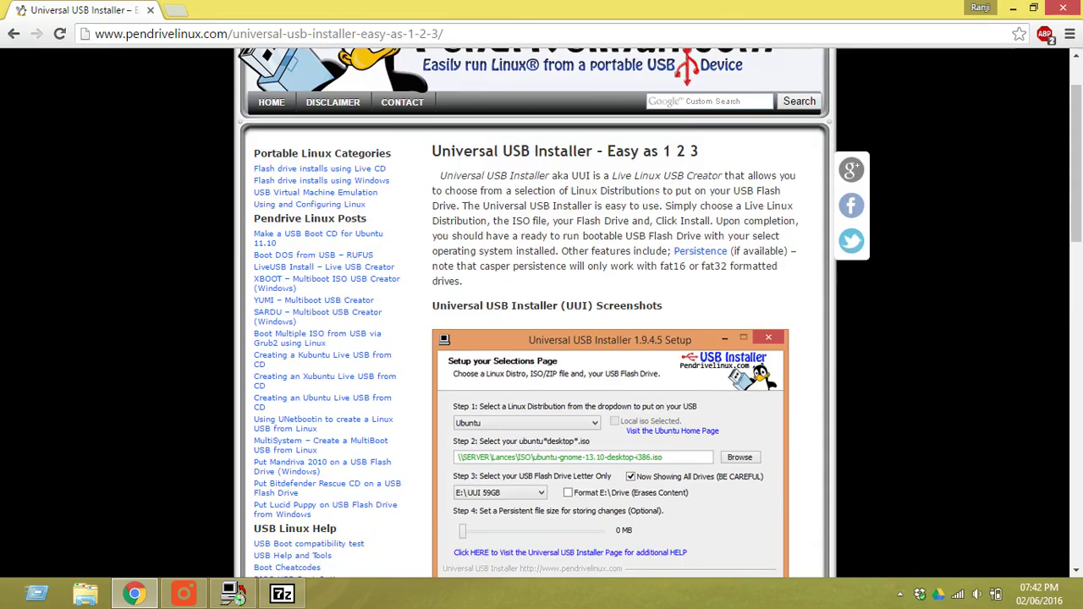
pyautogui.scroll(-2, 643, 195)
pyautogui.scroll(-1, 631, 188)
pyautogui.scroll(-3, 630, 188)
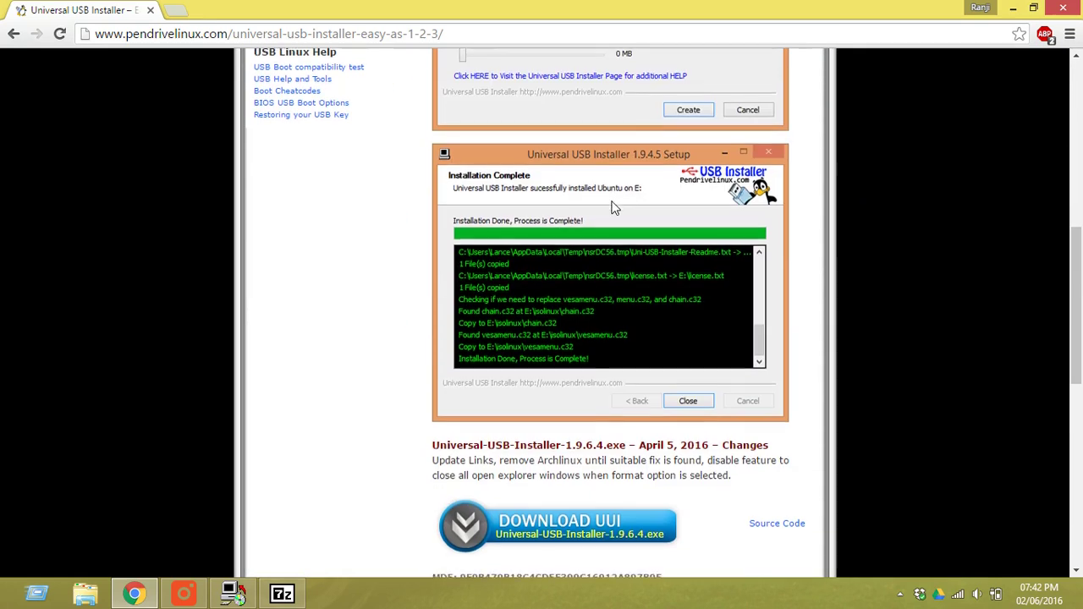
pyautogui.scroll(-2, 626, 197)
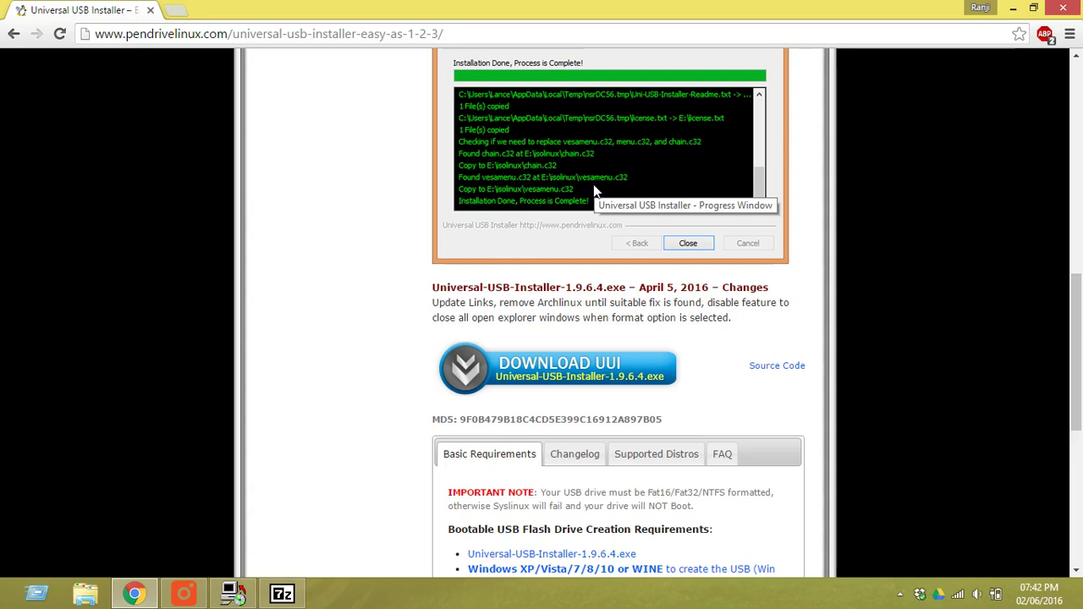
pyautogui.scroll(-4, 594, 194)
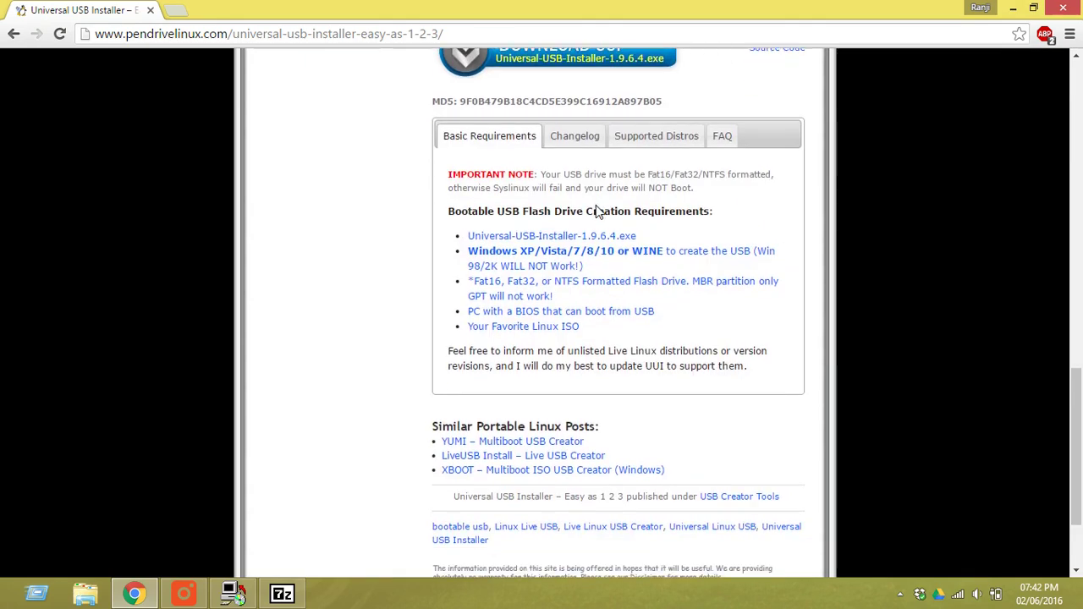
pyautogui.scroll(-2, 596, 205)
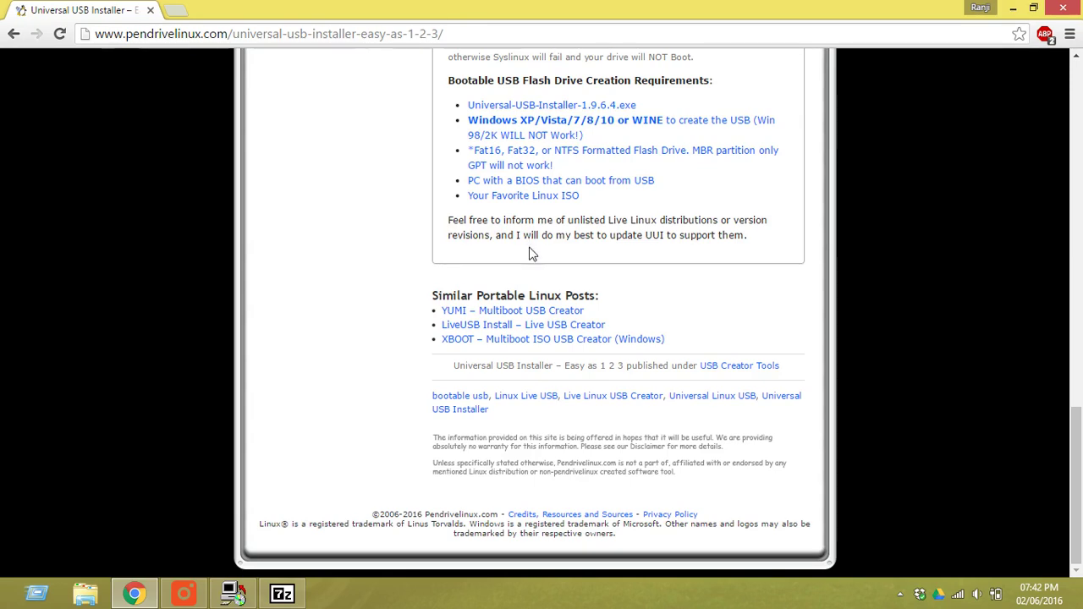
pyautogui.scroll(4, 547, 283)
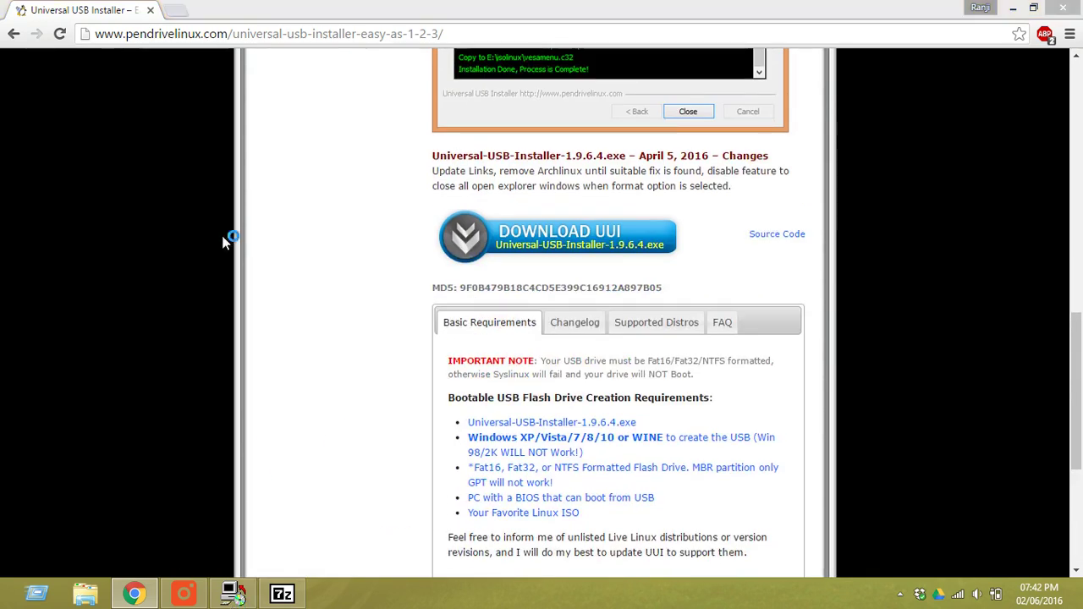
pyautogui.click(1016, 12)
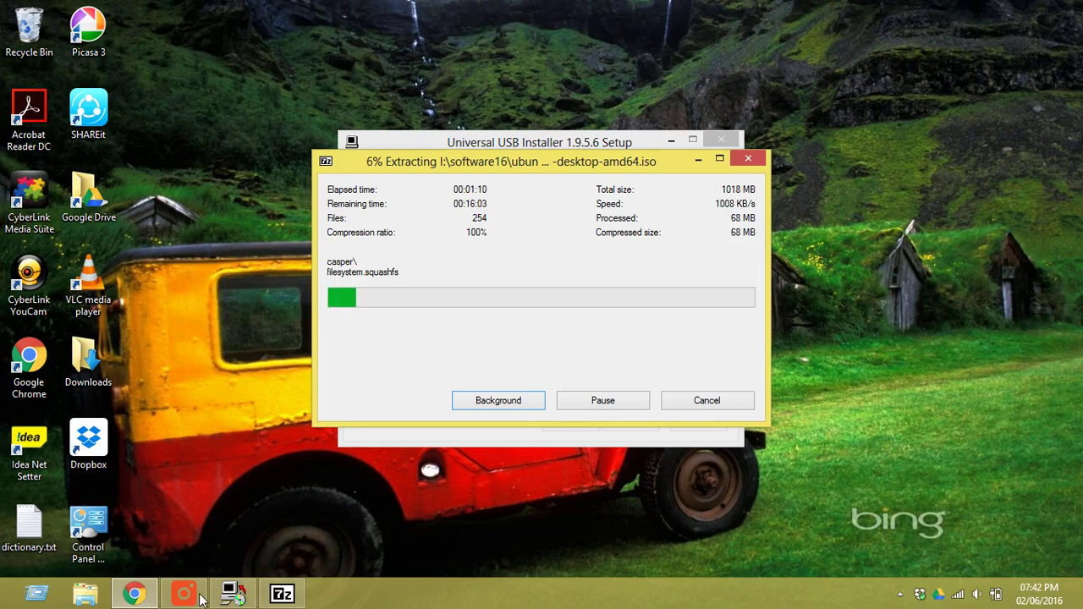
pyautogui.click(152, 599)
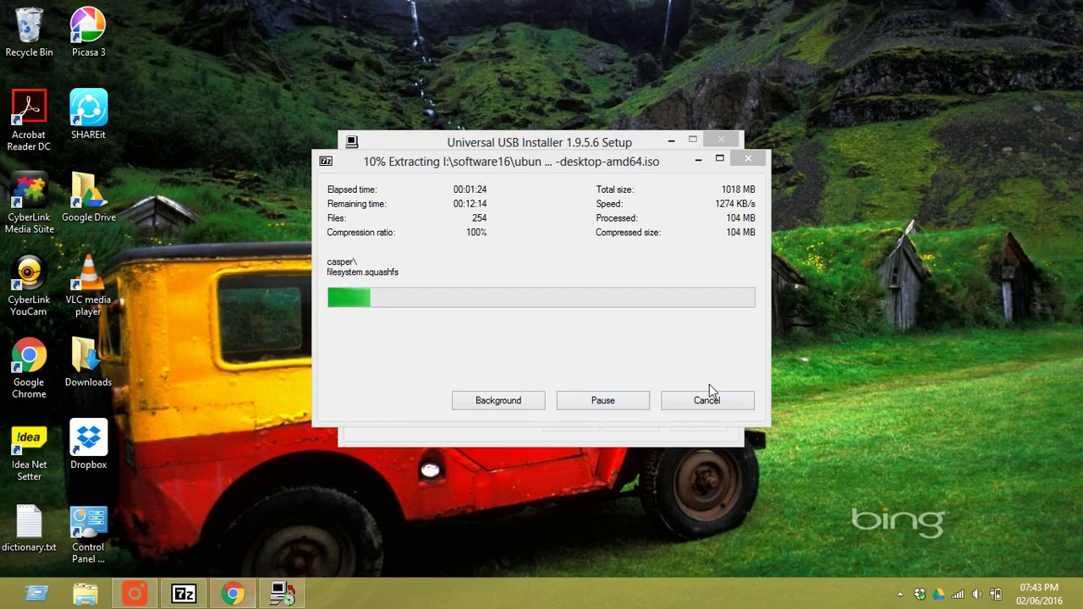
pyautogui.click(625, 170)
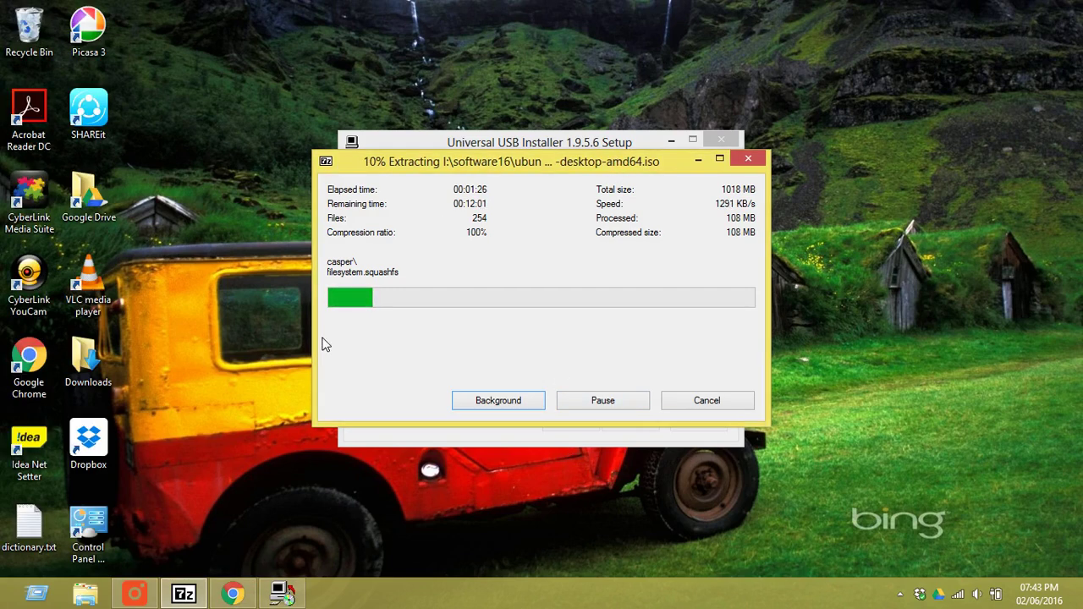
pyautogui.click(245, 595)
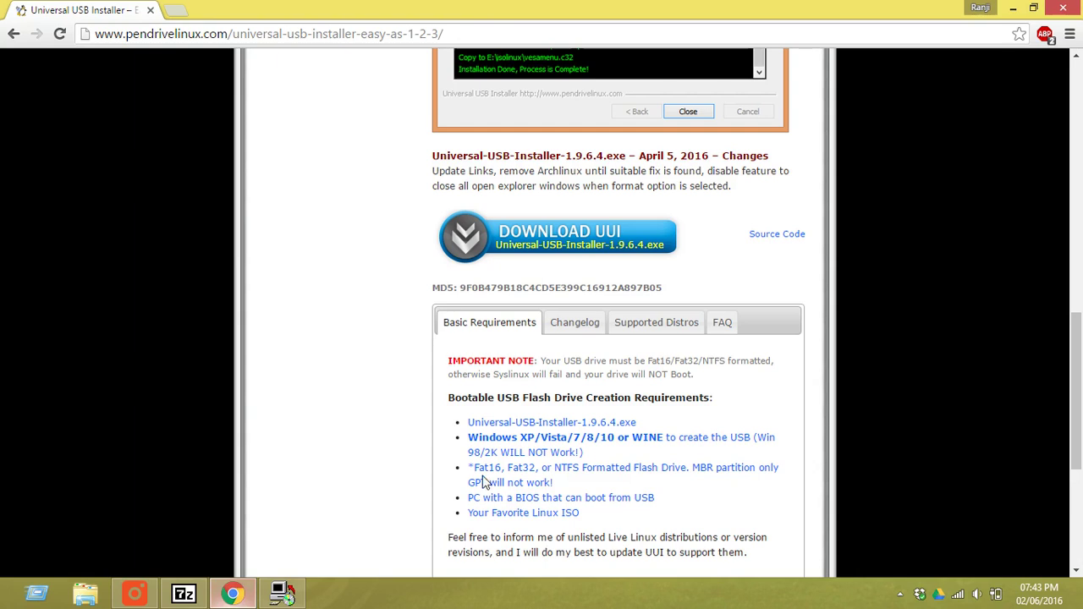
pyautogui.scroll(1, 610, 391)
pyautogui.scroll(-2, 652, 394)
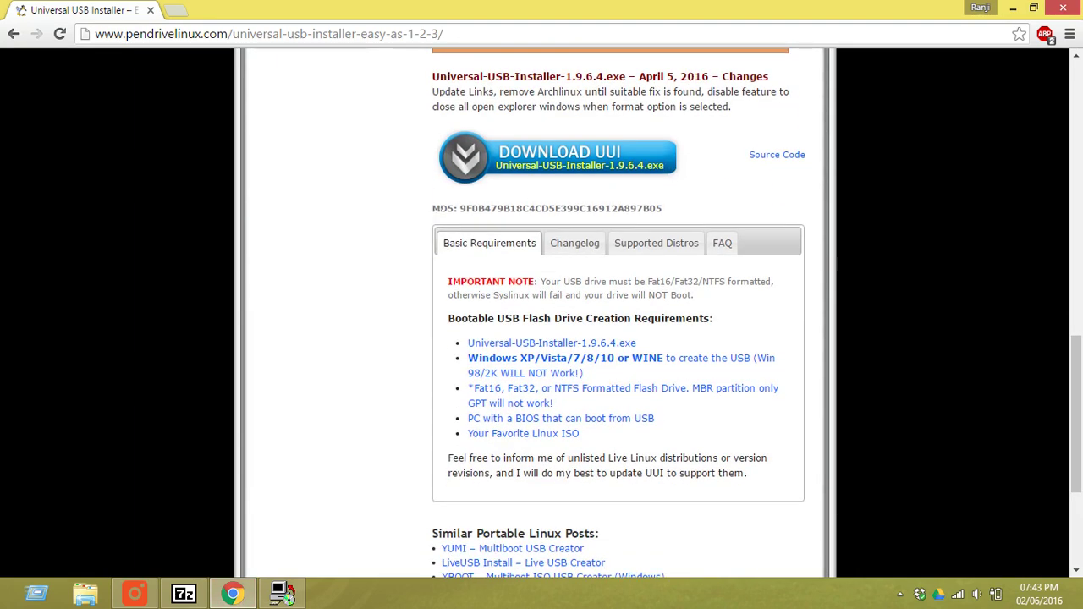
pyautogui.moveTo(433, 209); pyautogui.dragTo(440, 209)
pyautogui.moveTo(677, 208)
pyautogui.mouseDown()
pyautogui.moveTo(440, 575)
pyautogui.moveTo(431, 210)
pyautogui.mouseUp()
pyautogui.click(751, 185)
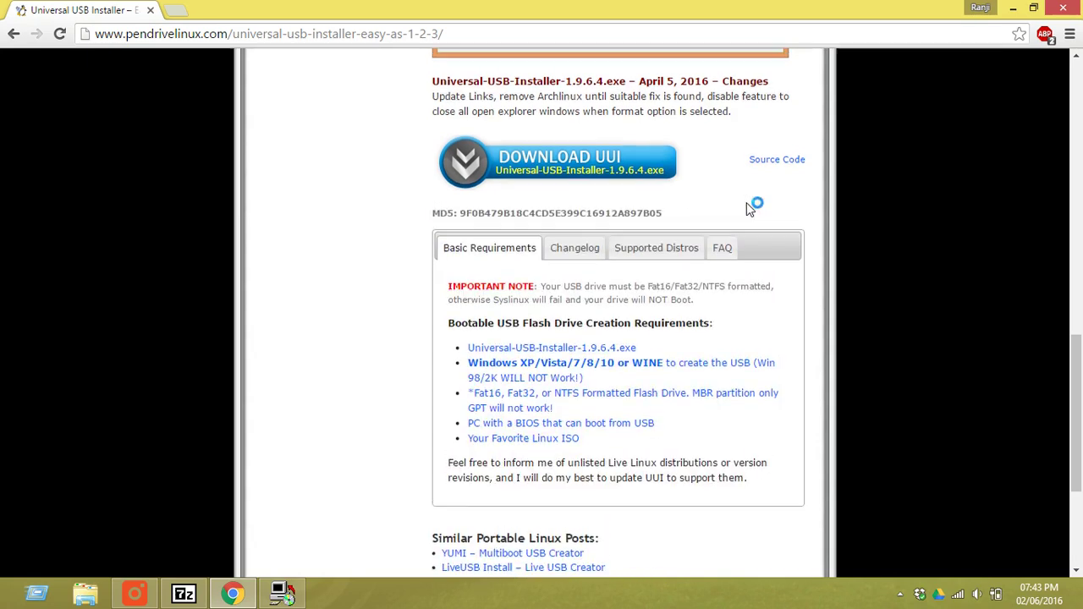
pyautogui.scroll(1, 745, 203)
pyautogui.scroll(2, 741, 220)
pyautogui.scroll(2, 734, 245)
pyautogui.scroll(3, 710, 237)
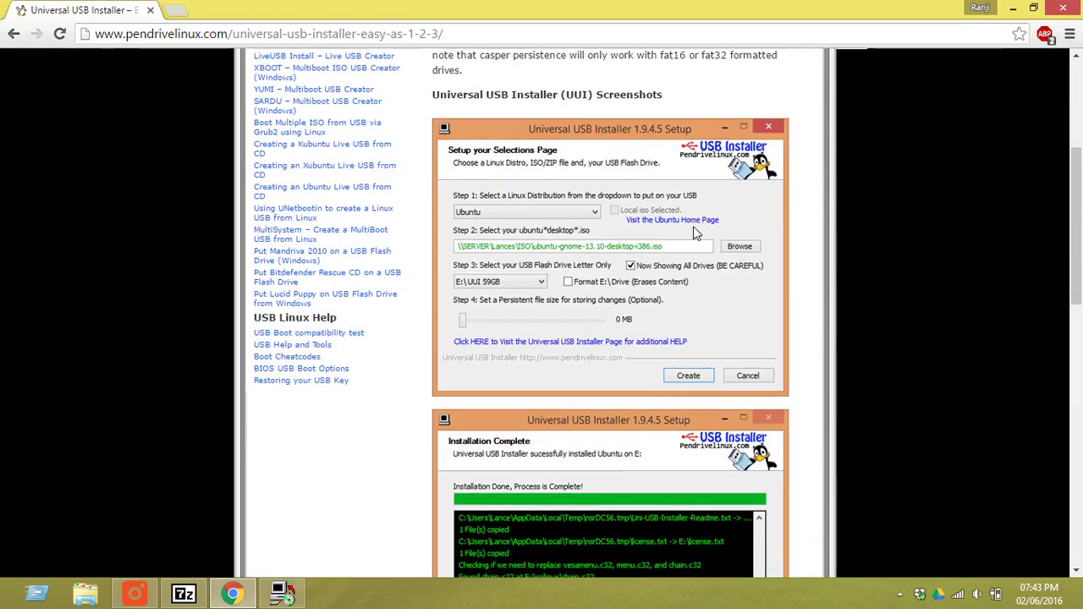
pyautogui.scroll(2, 693, 246)
pyautogui.scroll(1, 677, 254)
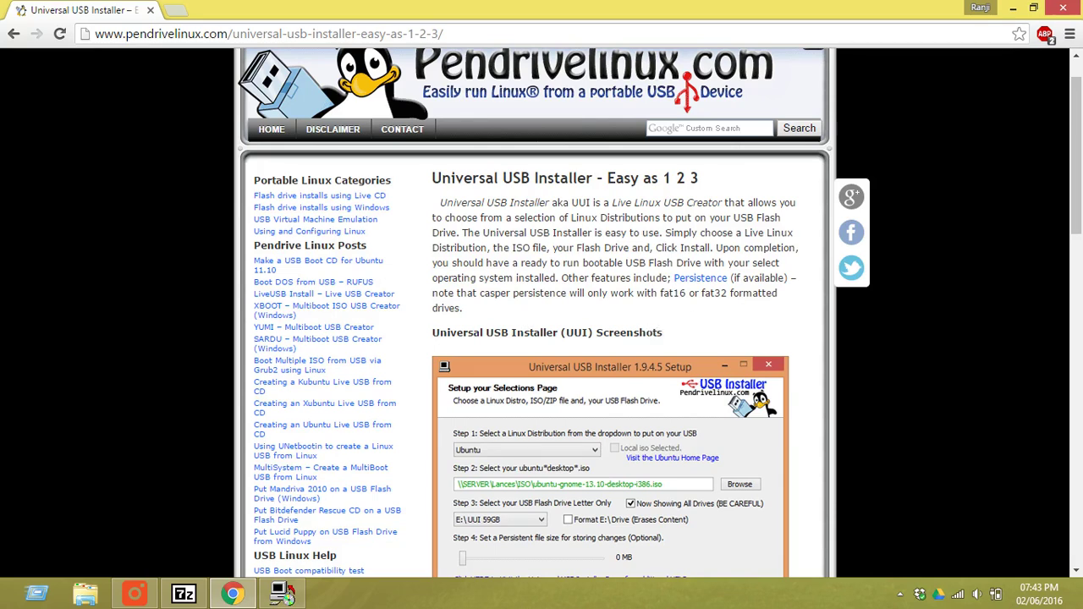
pyautogui.scroll(-2, 659, 357)
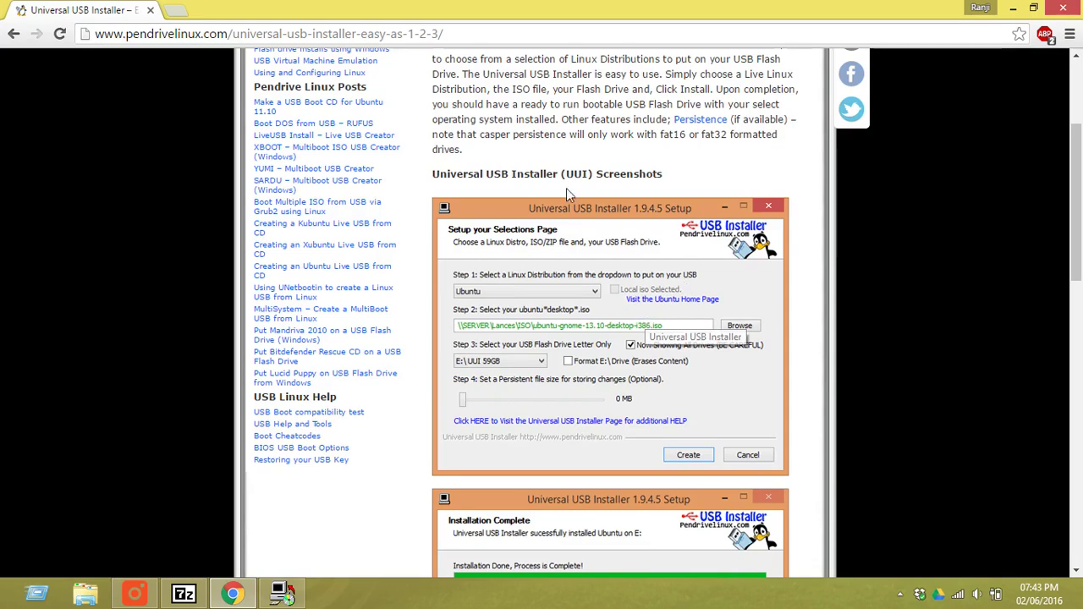
pyautogui.moveTo(432, 180); pyautogui.dragTo(448, 175)
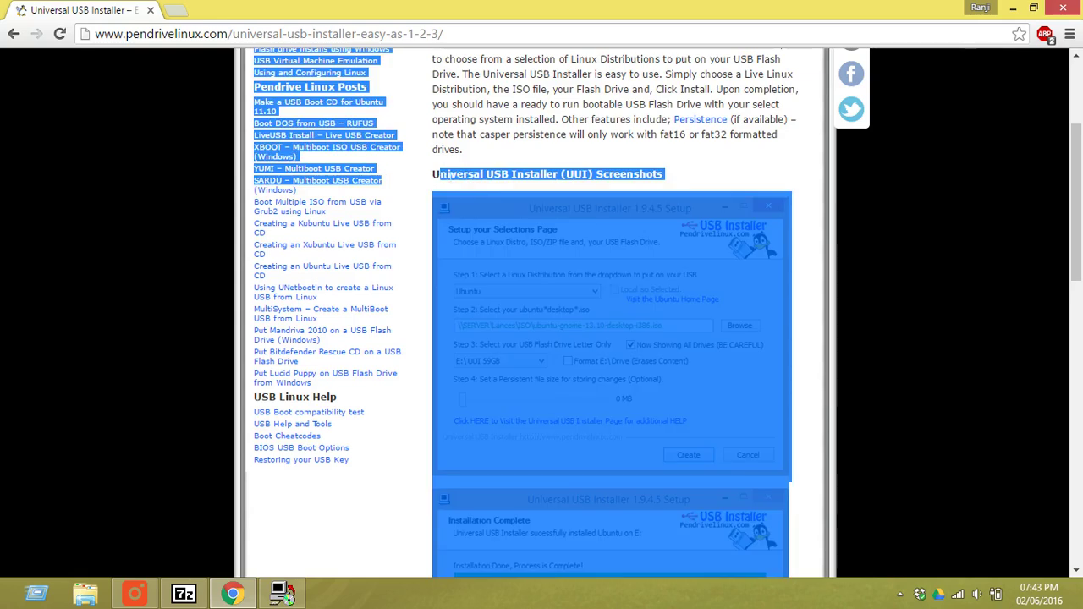
pyautogui.click(682, 152)
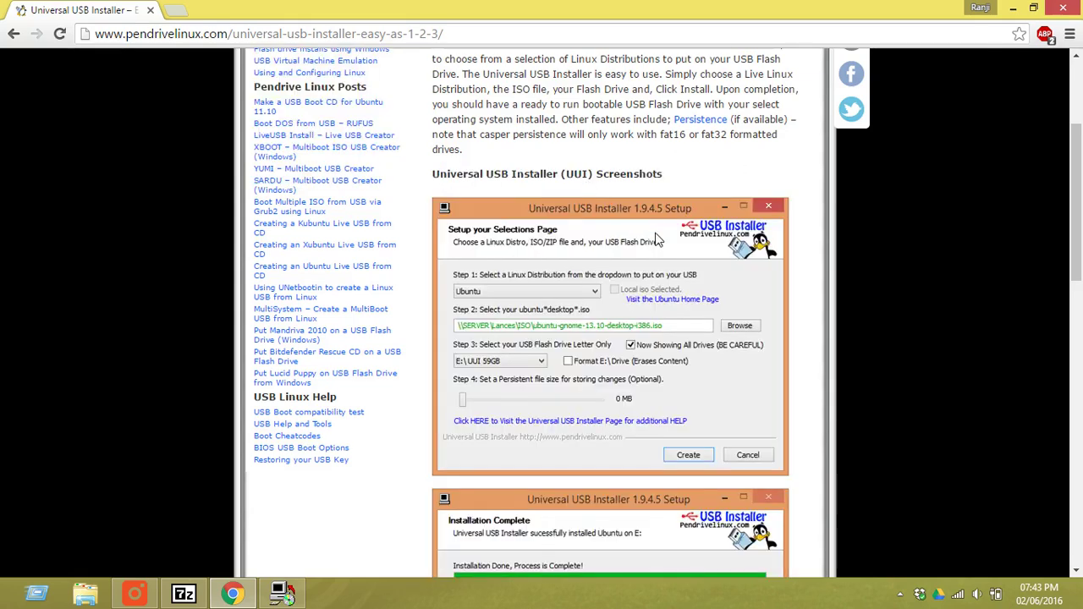
pyautogui.scroll(-2, 656, 250)
pyautogui.scroll(-1, 631, 254)
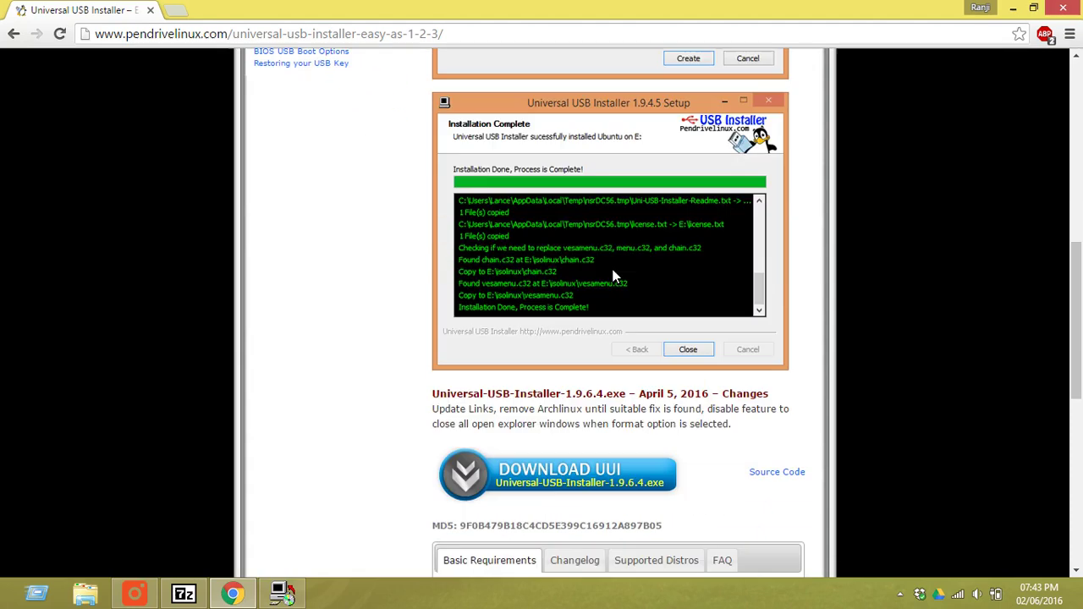
pyautogui.scroll(-2, 613, 272)
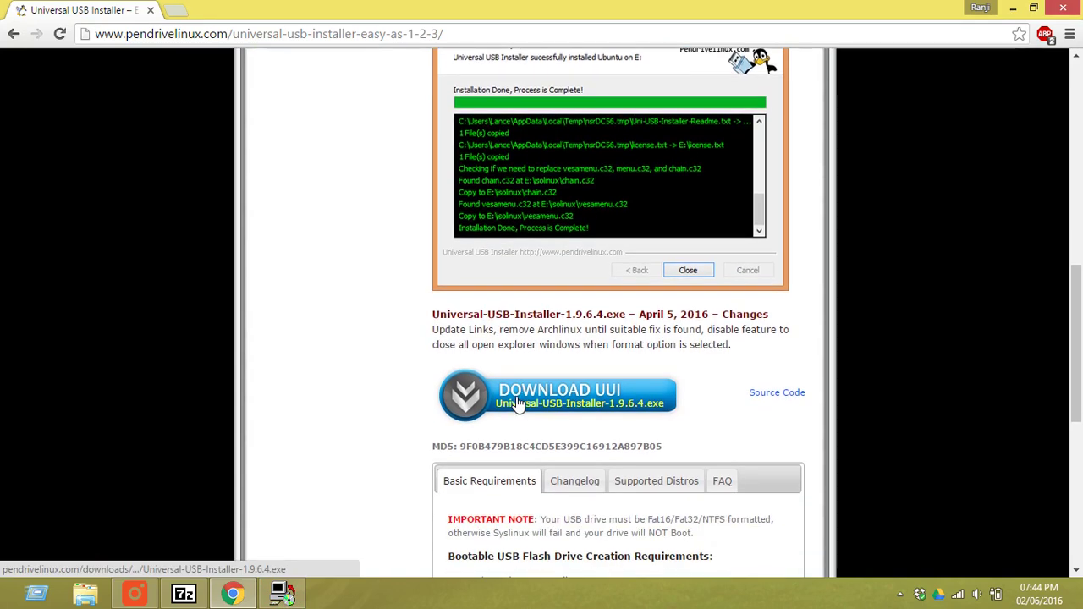
pyautogui.scroll(1, 482, 372)
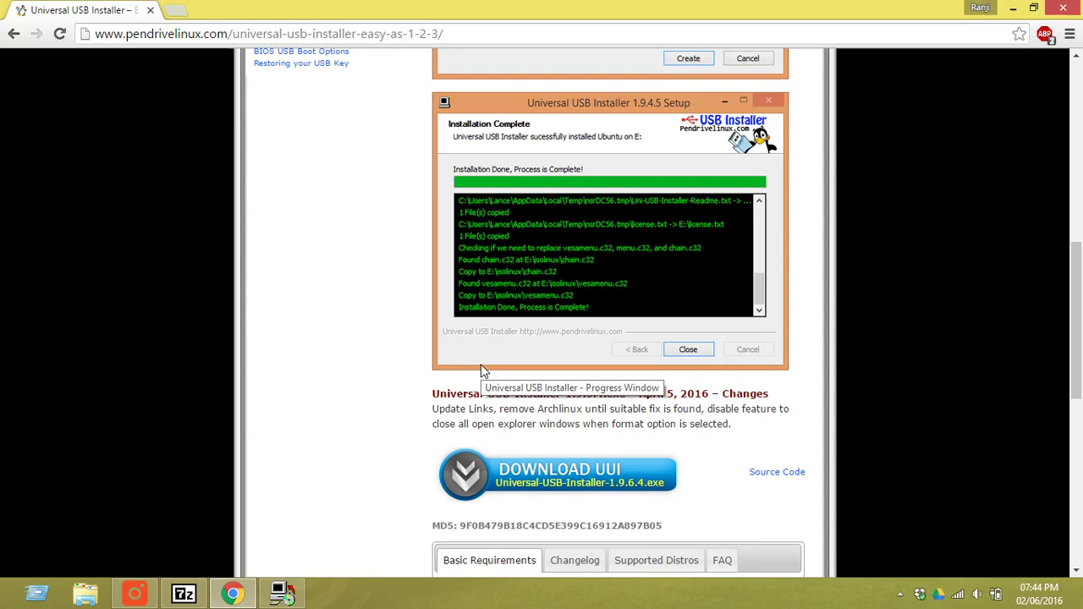